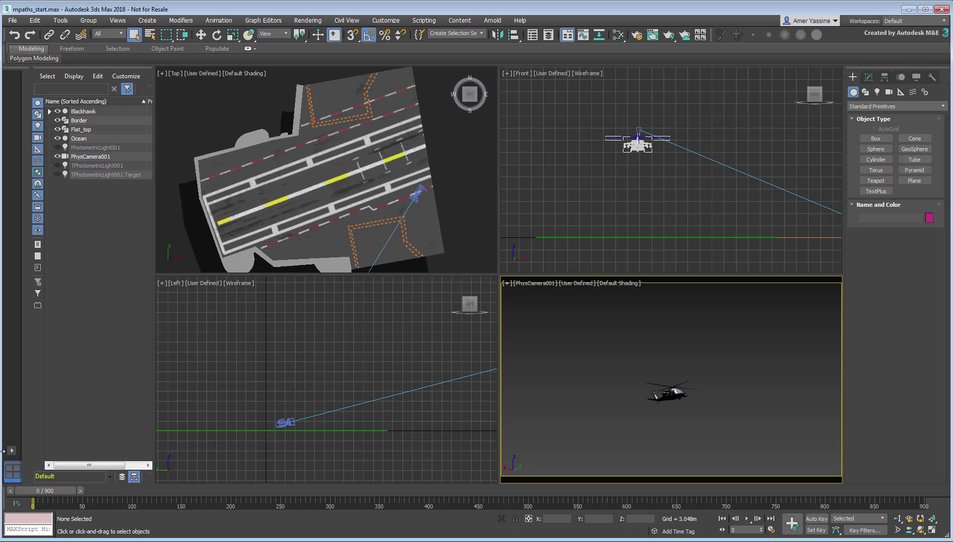
Advance the time slider one frame to preview the Blackhawk's existing flight animation.
{"action": "mouse_move", "coordinate": [48, 494]}
{"action": "left_mouse_down"}
{"action": "mouse_move", "coordinate": [239, 496]}
{"action": "mouse_move", "coordinate": [528, 473]}
{"action": "mouse_move", "coordinate": [924, 474]}
{"action": "mouse_move", "coordinate": [2, 484]}
{"action": "left_mouse_up"}
{"action": "left_click", "coordinate": [676, 391]}
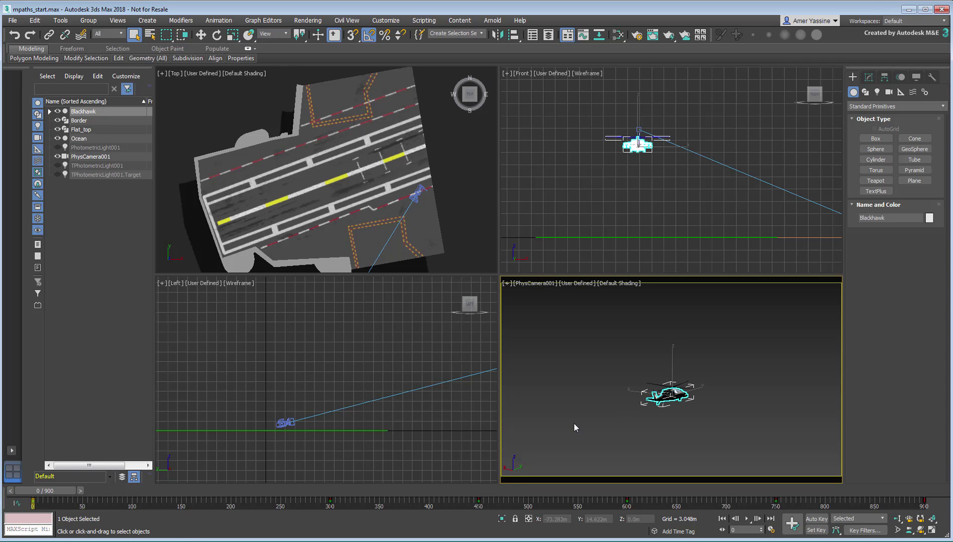
{"action": "left_click_drag", "start_coordinate": [439, 504], "coordinate": [926, 504]}
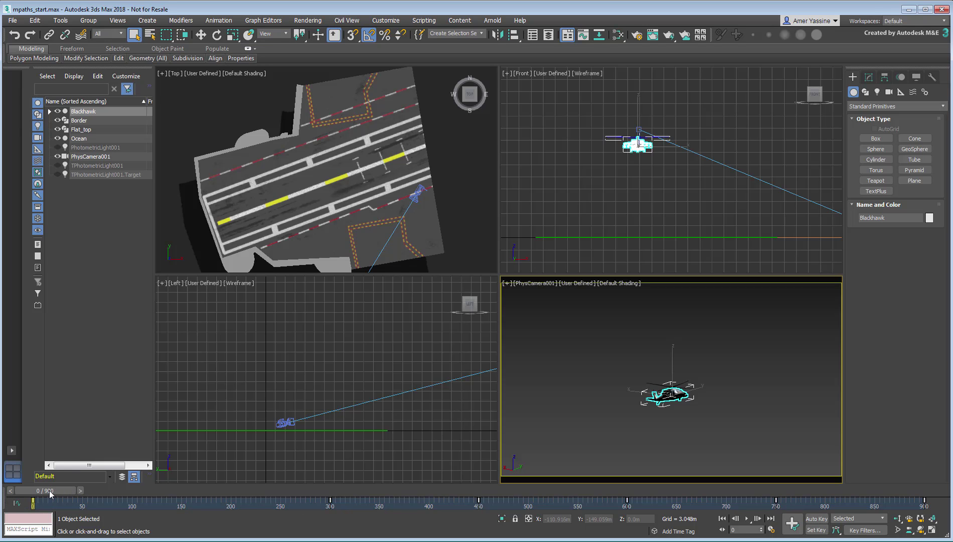
{"action": "mouse_move", "coordinate": [49, 494]}
{"action": "left_mouse_down"}
{"action": "mouse_move", "coordinate": [922, 495]}
{"action": "mouse_move", "coordinate": [31, 496]}
{"action": "left_mouse_up"}
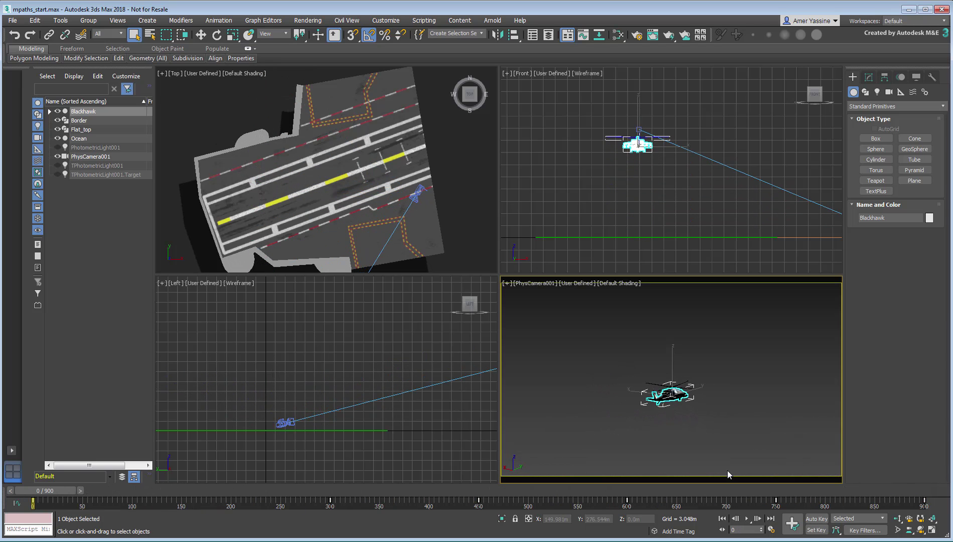
{"action": "left_click", "coordinate": [700, 506]}
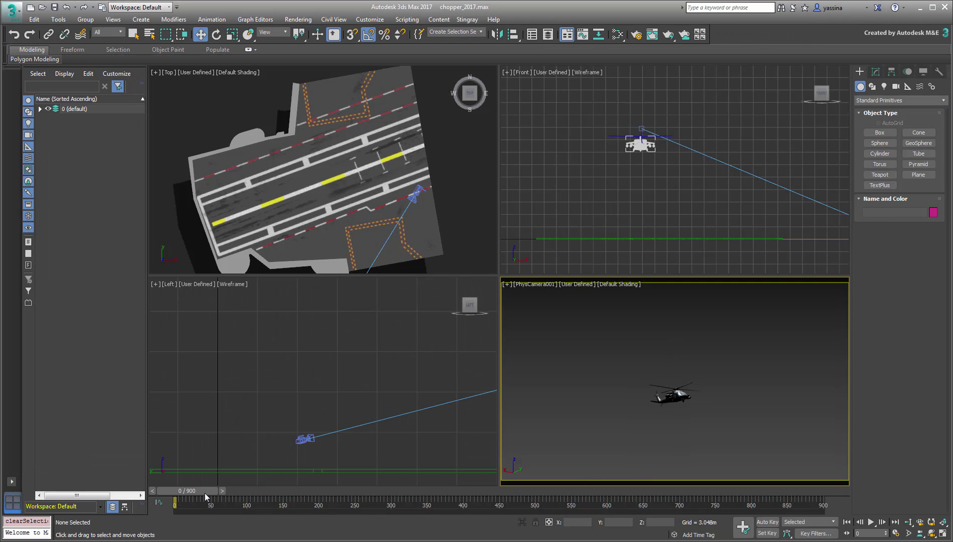
{"action": "mouse_move", "coordinate": [205, 495]}
{"action": "left_mouse_down"}
{"action": "mouse_move", "coordinate": [723, 495]}
{"action": "mouse_move", "coordinate": [94, 491]}
{"action": "left_mouse_up"}
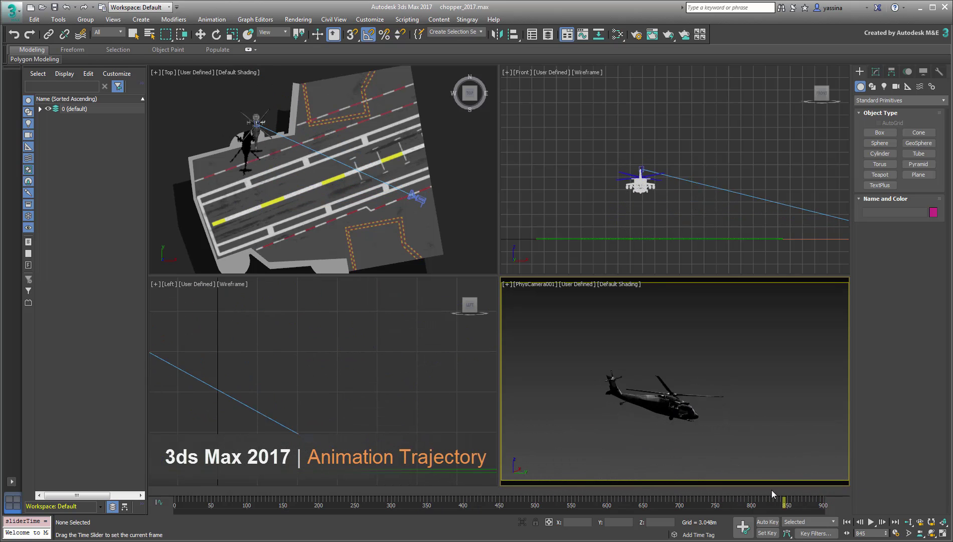
Select the helicopter and check its Object Properties, closing without changes.
{"action": "key", "text": "w"}
{"action": "left_click", "coordinate": [682, 411]}
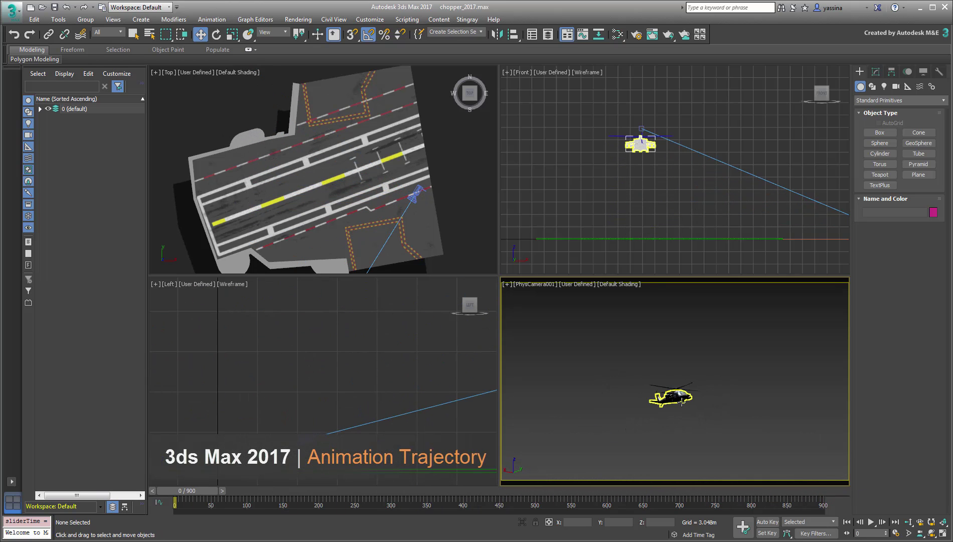
{"action": "right_click", "coordinate": [677, 398]}
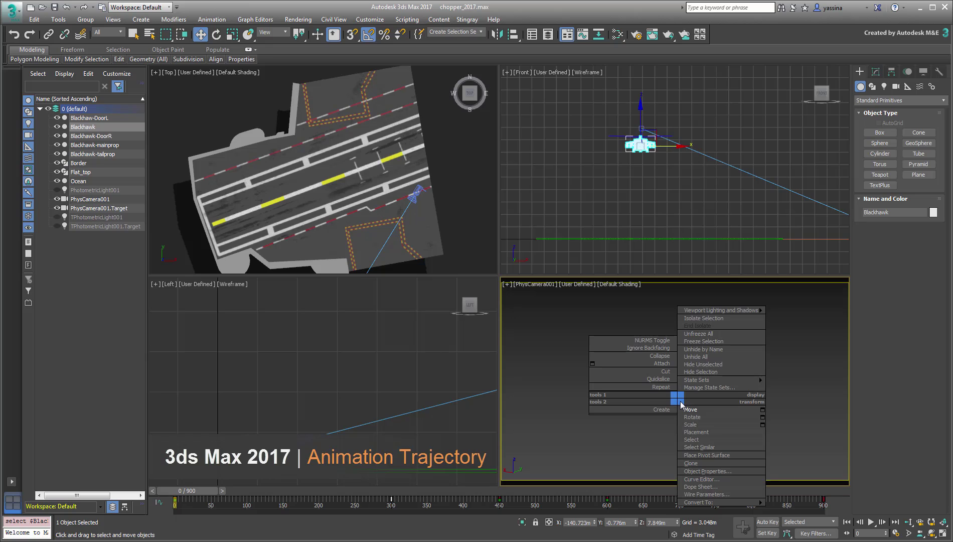
{"action": "left_click", "coordinate": [698, 472]}
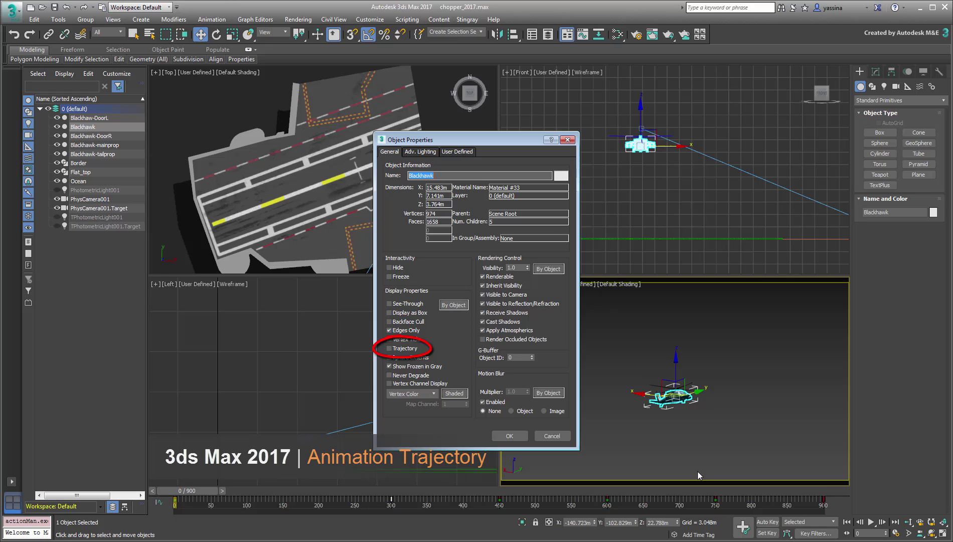
{"action": "left_click", "coordinate": [551, 436]}
Show the helicopter's trajectory from the Motion panel and scrub along it.
{"action": "left_click", "coordinate": [909, 71]}
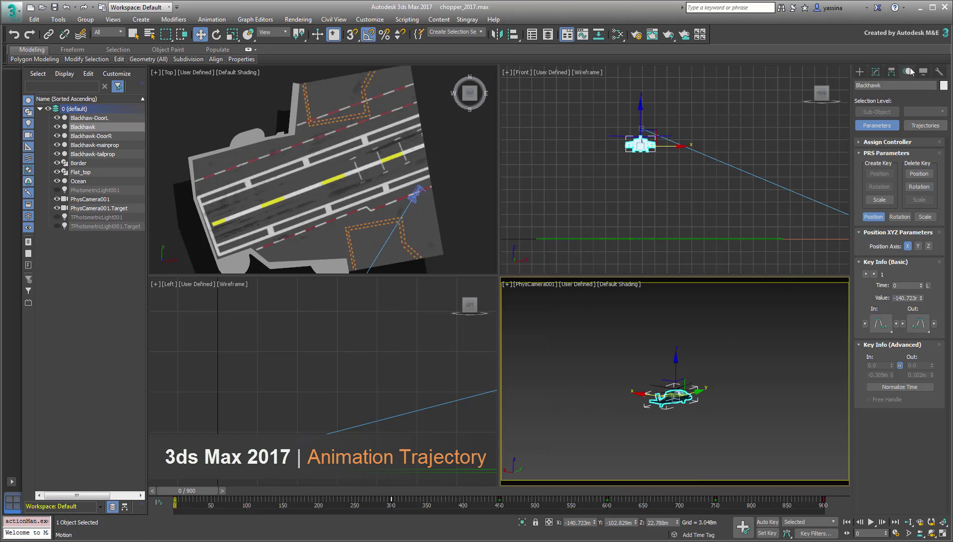
{"action": "left_click", "coordinate": [929, 131]}
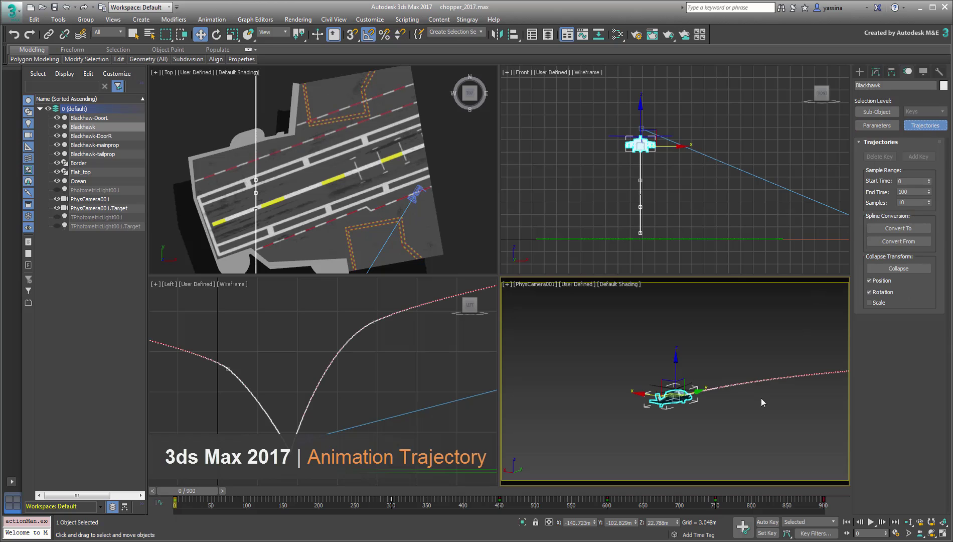
{"action": "scroll", "coordinate": [358, 376], "scroll_direction": "down", "scroll_amount": 3}
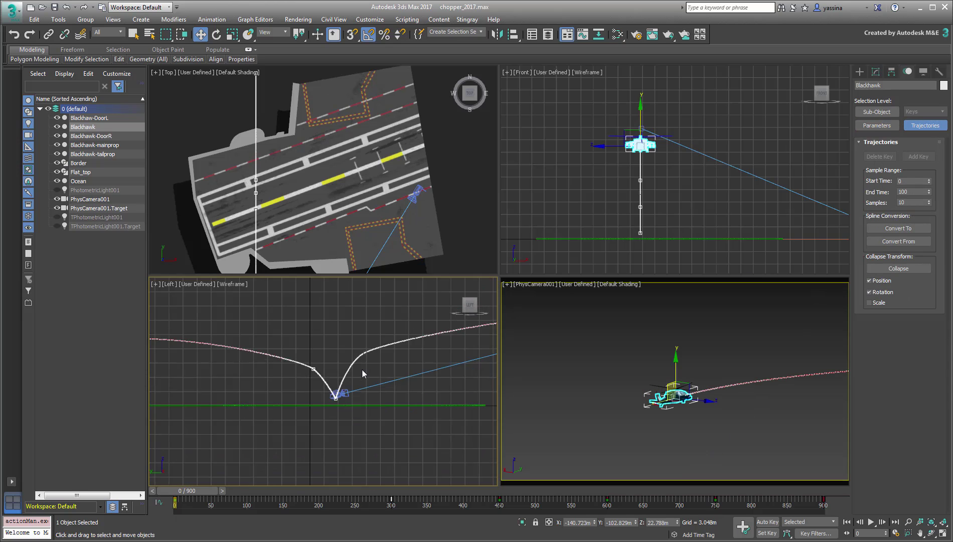
{"action": "scroll", "coordinate": [359, 381], "scroll_direction": "down", "scroll_amount": 2}
{"action": "scroll", "coordinate": [348, 391], "scroll_direction": "down", "scroll_amount": 2}
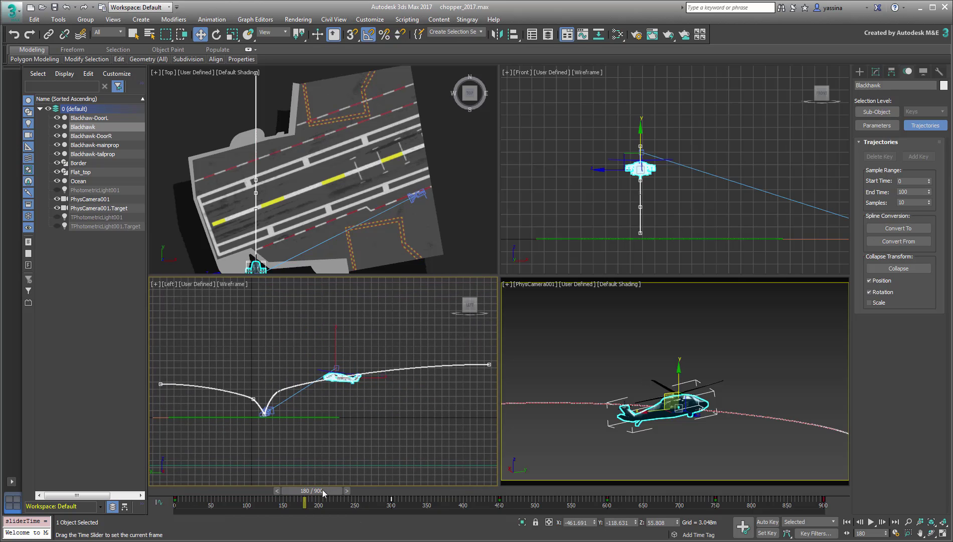
{"action": "mouse_move", "coordinate": [336, 496]}
{"action": "left_mouse_down"}
{"action": "mouse_move", "coordinate": [344, 489]}
{"action": "mouse_move", "coordinate": [133, 486]}
{"action": "left_mouse_up"}
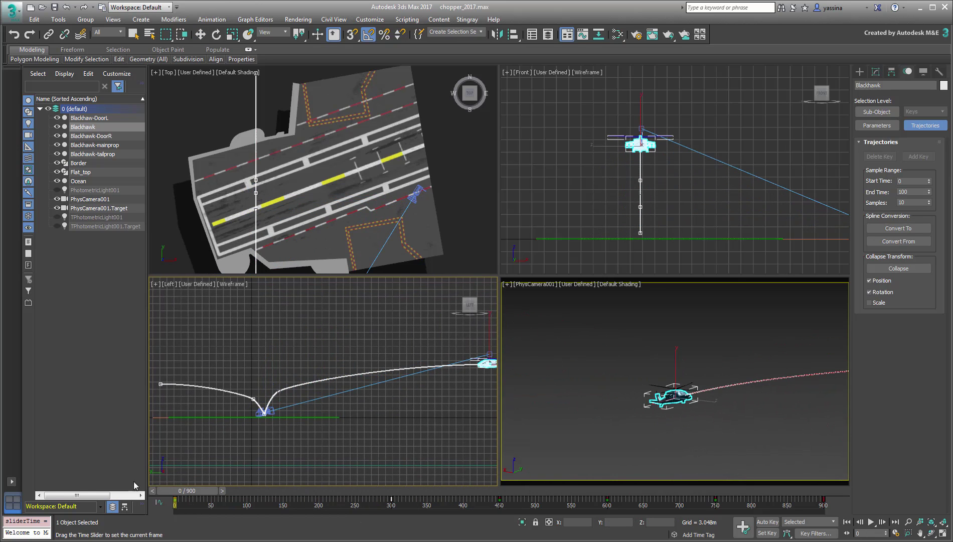
Enable trajectory Sub-Object Keys and drag keys upward to soften the landing dip.
{"action": "key", "text": "w"}
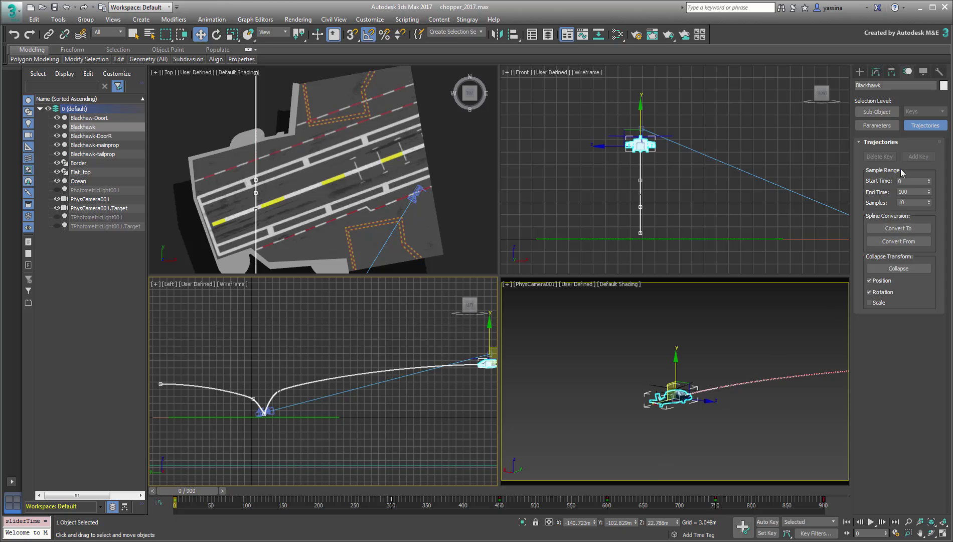
{"action": "left_click", "coordinate": [877, 111]}
{"action": "scroll", "coordinate": [276, 440], "scroll_direction": "up", "scroll_amount": 2}
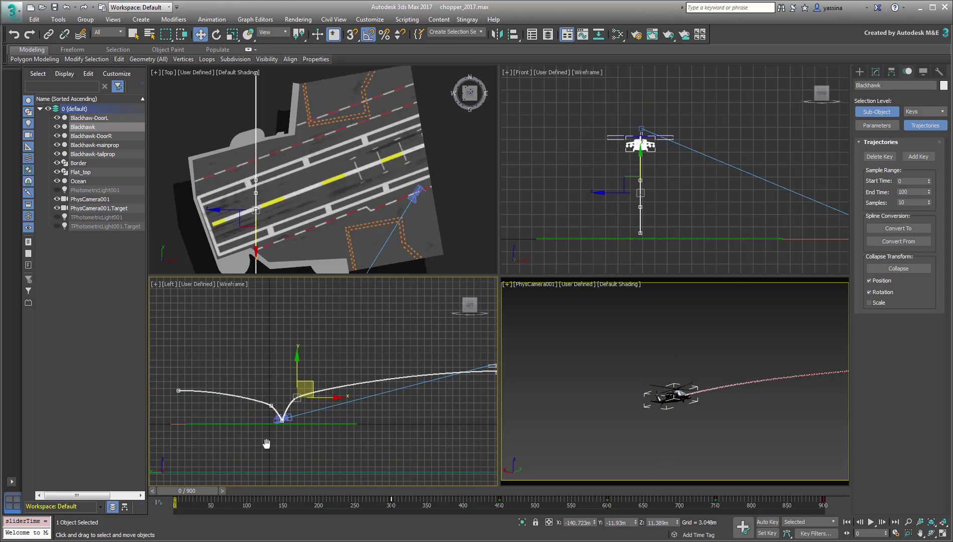
{"action": "scroll", "coordinate": [319, 355], "scroll_direction": "up", "scroll_amount": 3}
{"action": "scroll", "coordinate": [334, 416], "scroll_direction": "up", "scroll_amount": 3}
{"action": "scroll", "coordinate": [335, 410], "scroll_direction": "up", "scroll_amount": 3}
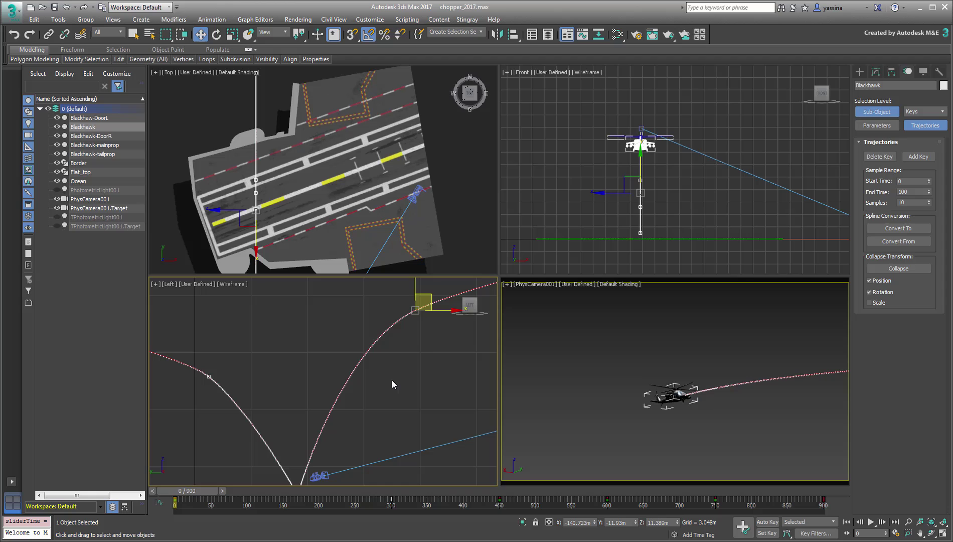
{"action": "mouse_move", "coordinate": [415, 310]}
{"action": "left_mouse_down"}
{"action": "mouse_move", "coordinate": [399, 283]}
{"action": "mouse_move", "coordinate": [415, 310]}
{"action": "left_mouse_up"}
{"action": "mouse_move", "coordinate": [209, 377]}
{"action": "left_mouse_down"}
{"action": "mouse_move", "coordinate": [199, 361]}
{"action": "mouse_move", "coordinate": [212, 346]}
{"action": "mouse_move", "coordinate": [234, 358]}
{"action": "left_mouse_up"}
{"action": "scroll", "coordinate": [259, 380], "scroll_direction": "down", "scroll_amount": 5}
{"action": "middle_click_drag", "start_coordinate": [337, 384], "coordinate": [342, 412]}
{"action": "scroll", "coordinate": [387, 436], "scroll_direction": "down", "scroll_amount": 2}
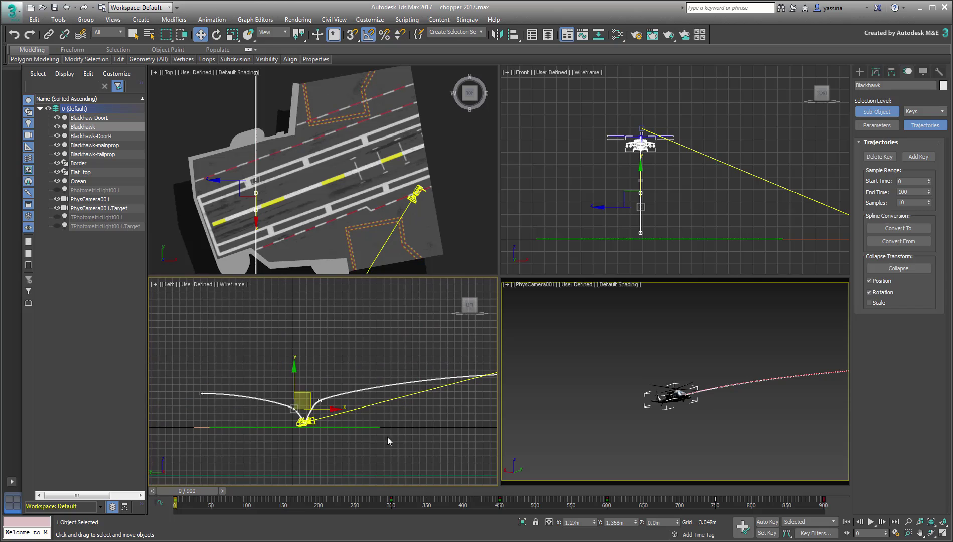
{"action": "scroll", "coordinate": [383, 454], "scroll_direction": "down", "scroll_amount": 1}
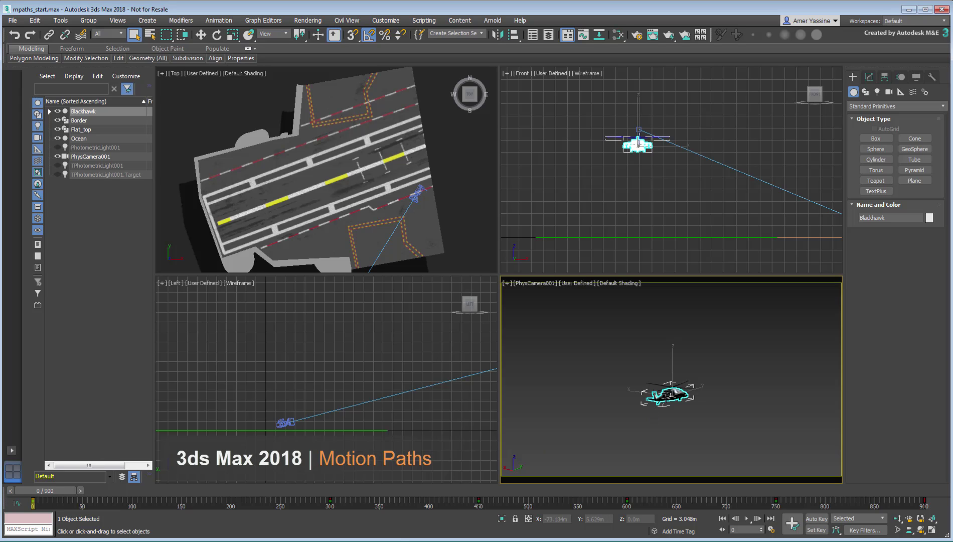
Check the helicopter's Object Properties, then turn on Motion Paths with keys from the Motion panel.
{"action": "right_click", "coordinate": [663, 396]}
{"action": "left_click", "coordinate": [674, 467]}
{"action": "left_click", "coordinate": [551, 415]}
{"action": "left_click", "coordinate": [901, 79]}
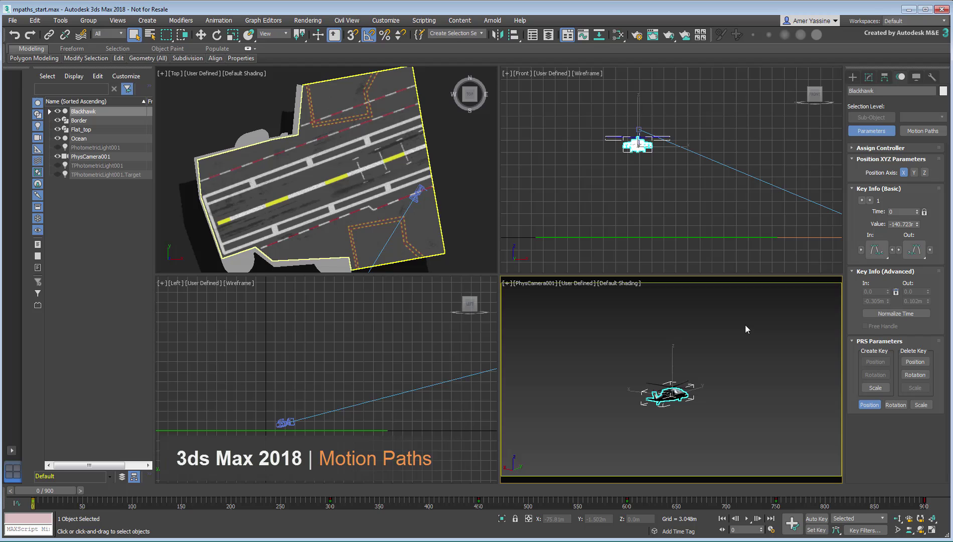
{"action": "left_click", "coordinate": [922, 130]}
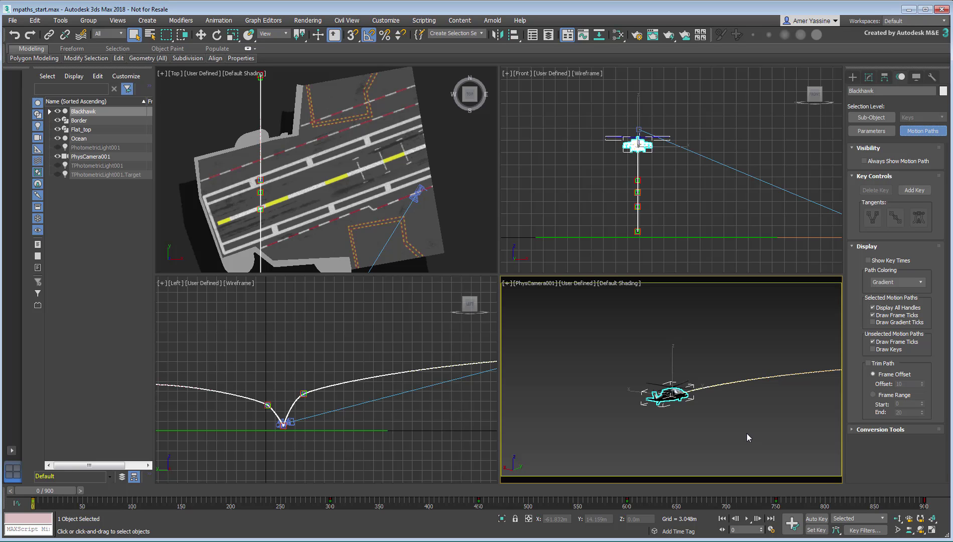
{"action": "scroll", "coordinate": [279, 407], "scroll_direction": "up", "scroll_amount": 2}
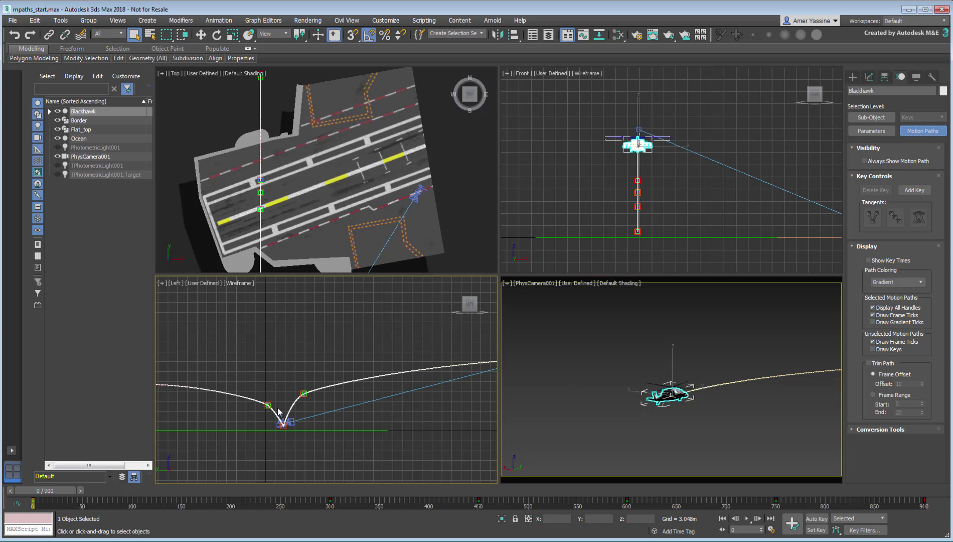
{"action": "scroll", "coordinate": [279, 407], "scroll_direction": "up", "scroll_amount": 3}
{"action": "scroll", "coordinate": [279, 411], "scroll_direction": "up", "scroll_amount": 2}
{"action": "scroll", "coordinate": [307, 376], "scroll_direction": "up", "scroll_amount": 2}
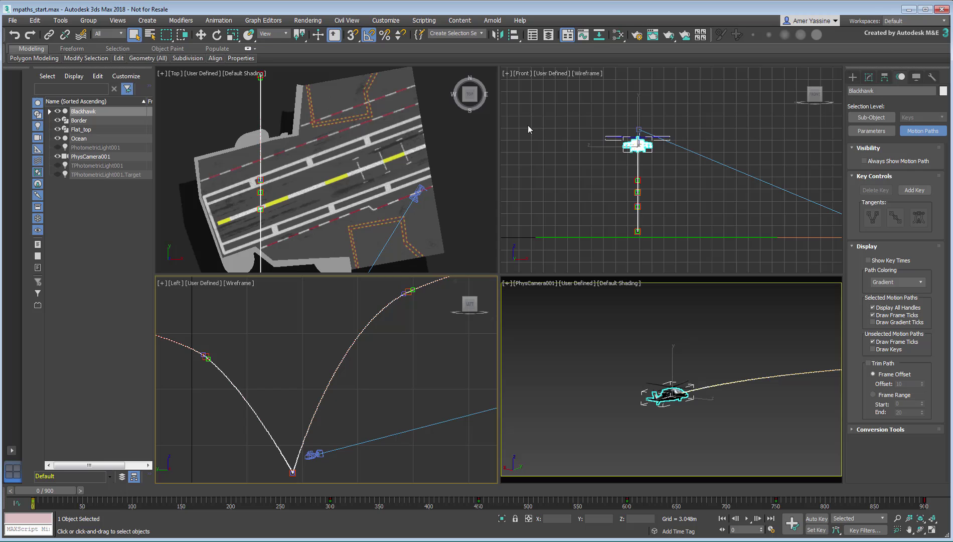
Change the front viewport to a Left view and enable motion path key editing.
{"action": "left_click", "coordinate": [519, 74]}
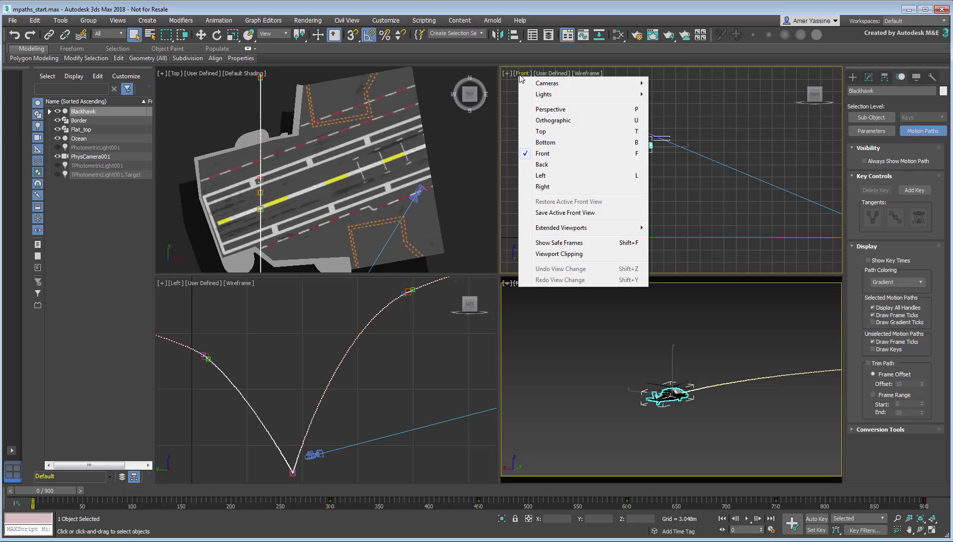
{"action": "left_click", "coordinate": [541, 175]}
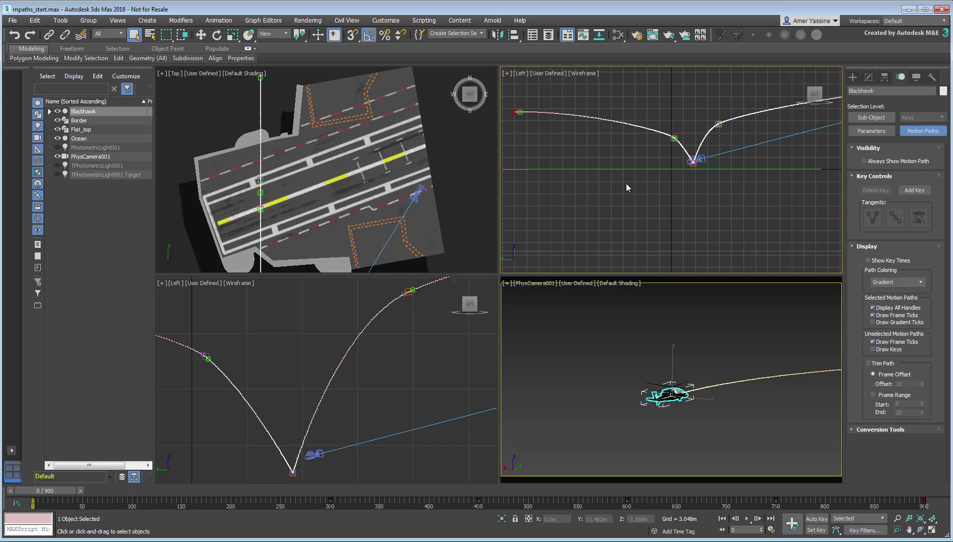
{"action": "mouse_move", "coordinate": [629, 187]}
{"action": "middle_mouse_down"}
{"action": "mouse_move", "coordinate": [717, 158]}
{"action": "mouse_move", "coordinate": [685, 197]}
{"action": "middle_mouse_up"}
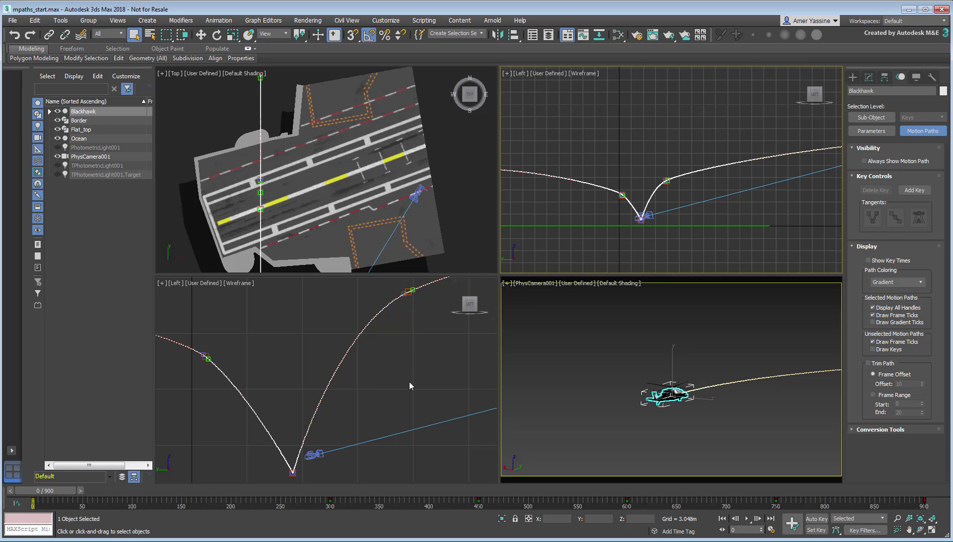
{"action": "key", "text": "1"}
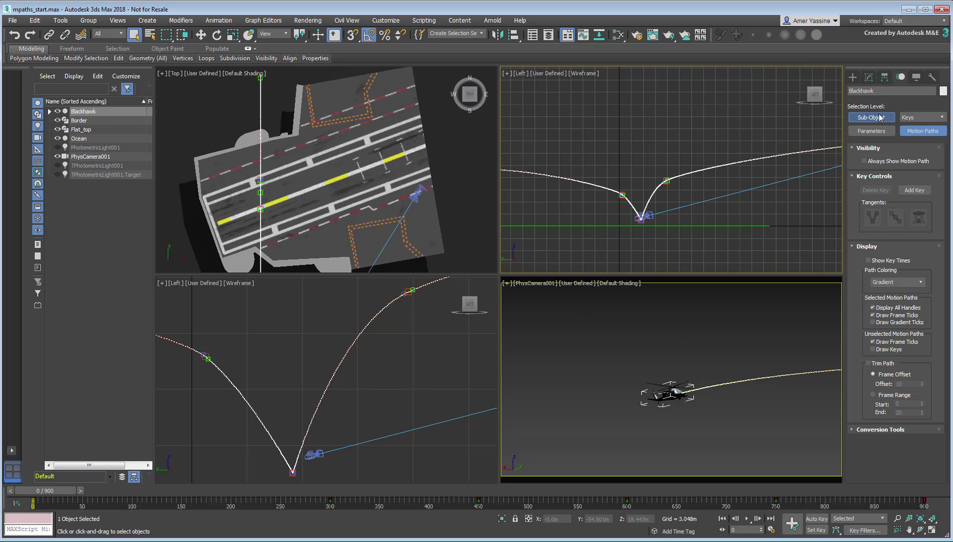
Drag path keys down the descending branch and up the climbing branch.
{"action": "left_click", "coordinate": [200, 35]}
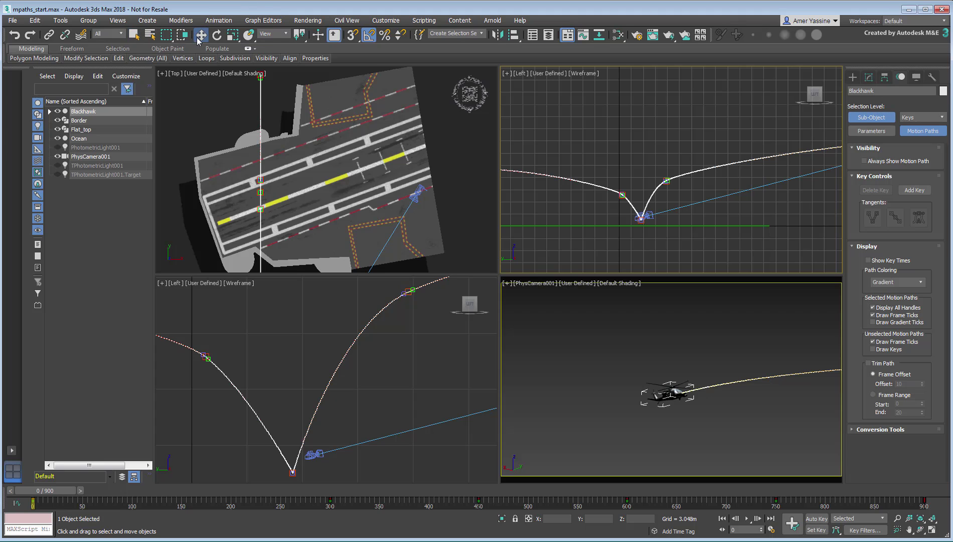
{"action": "left_click", "coordinate": [408, 291]}
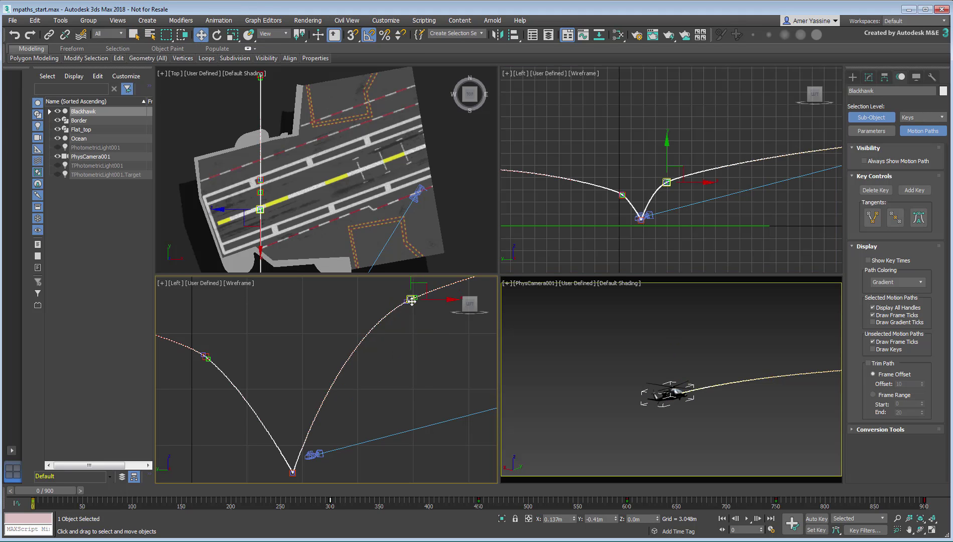
{"action": "scroll", "coordinate": [202, 346], "scroll_direction": "up", "scroll_amount": 5}
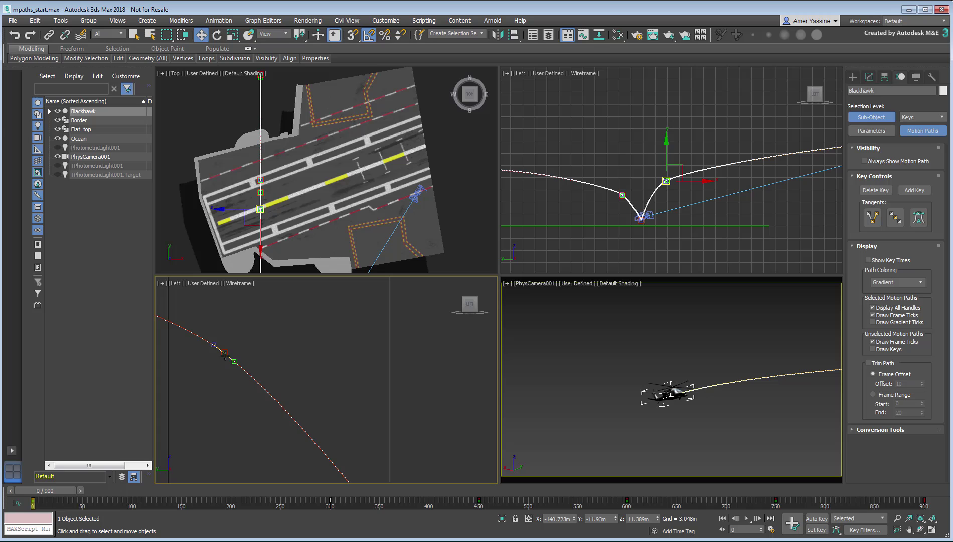
{"action": "left_click", "coordinate": [223, 352]}
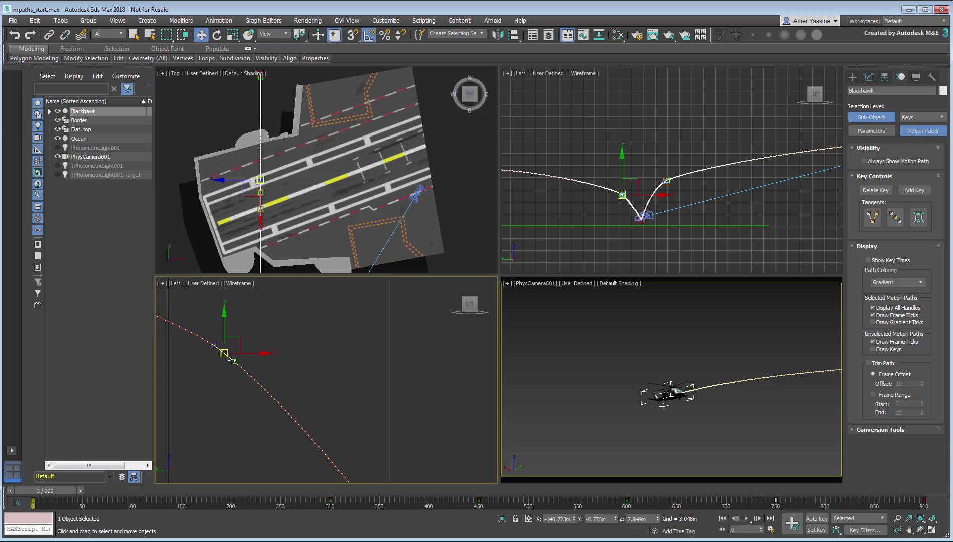
{"action": "left_click_drag", "start_coordinate": [224, 353], "coordinate": [246, 371]}
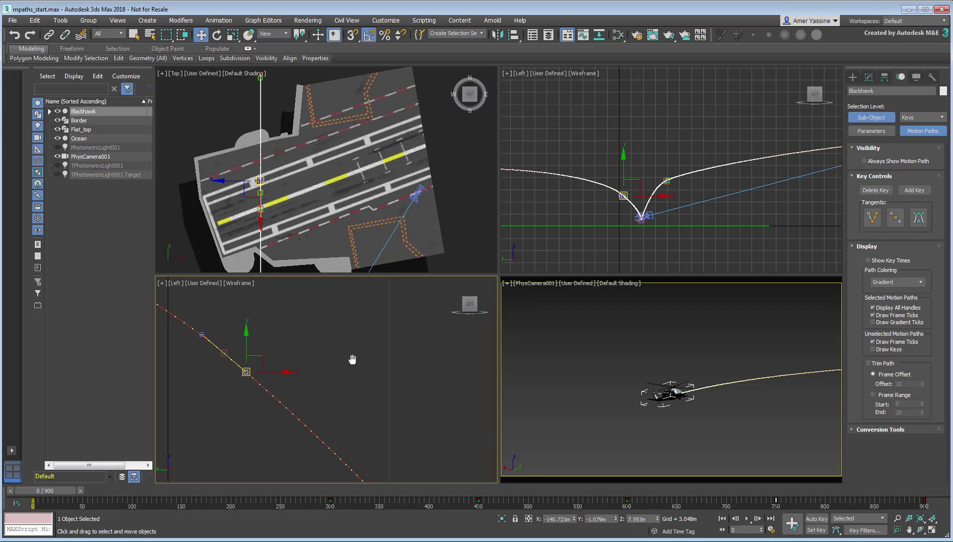
{"action": "scroll", "coordinate": [352, 359], "scroll_direction": "down", "scroll_amount": 3}
{"action": "scroll", "coordinate": [364, 357], "scroll_direction": "up", "scroll_amount": 3}
{"action": "scroll", "coordinate": [224, 393], "scroll_direction": "up", "scroll_amount": 1}
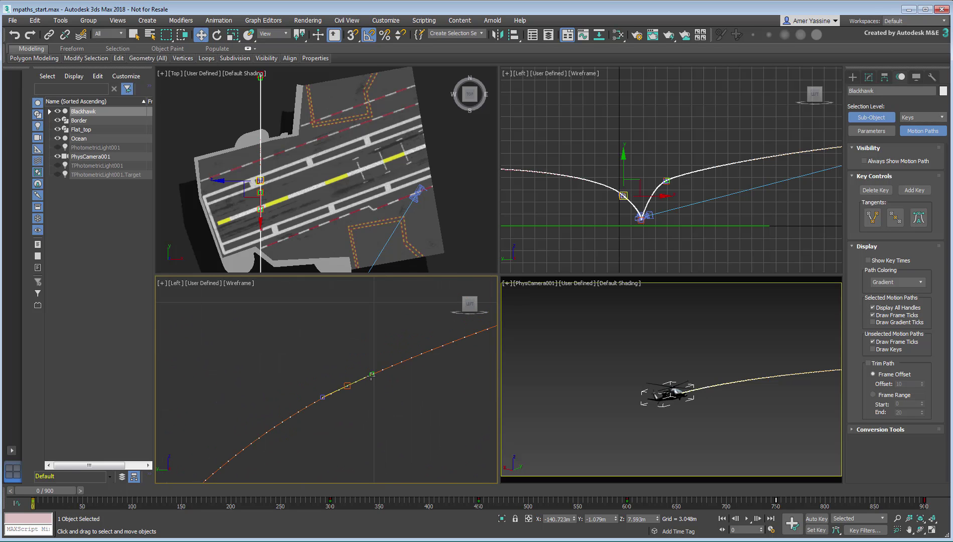
{"action": "left_click_drag", "start_coordinate": [371, 375], "coordinate": [380, 360]}
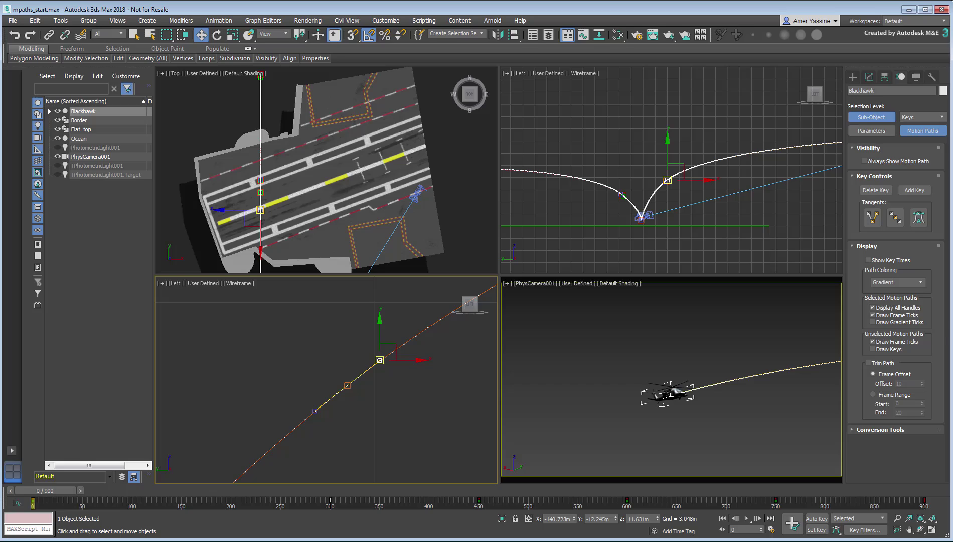
Scrub the timeline to preview the helicopter flying the reshaped path.
{"action": "mouse_move", "coordinate": [63, 492]}
{"action": "left_mouse_down"}
{"action": "mouse_move", "coordinate": [392, 509]}
{"action": "mouse_move", "coordinate": [834, 502]}
{"action": "mouse_move", "coordinate": [47, 493]}
{"action": "left_mouse_up"}
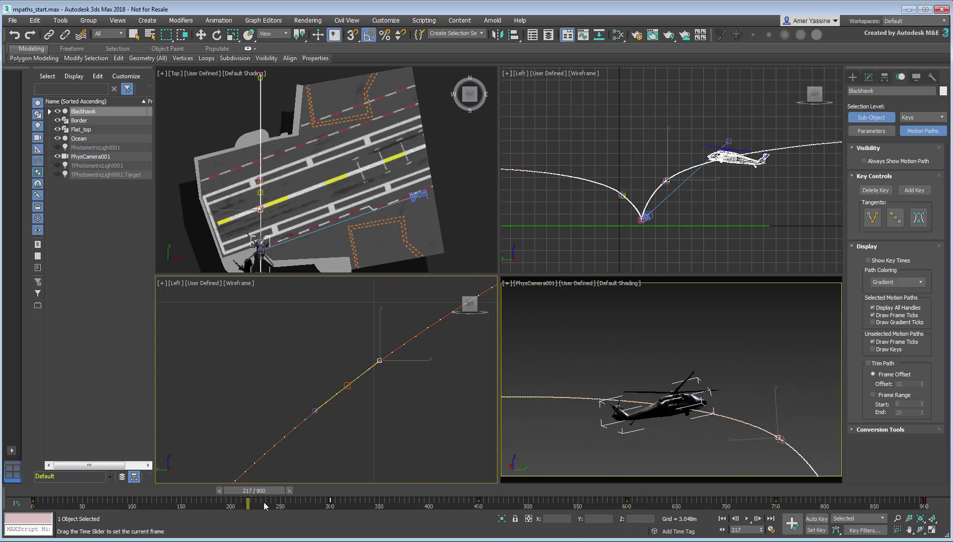
{"action": "key", "text": "w"}
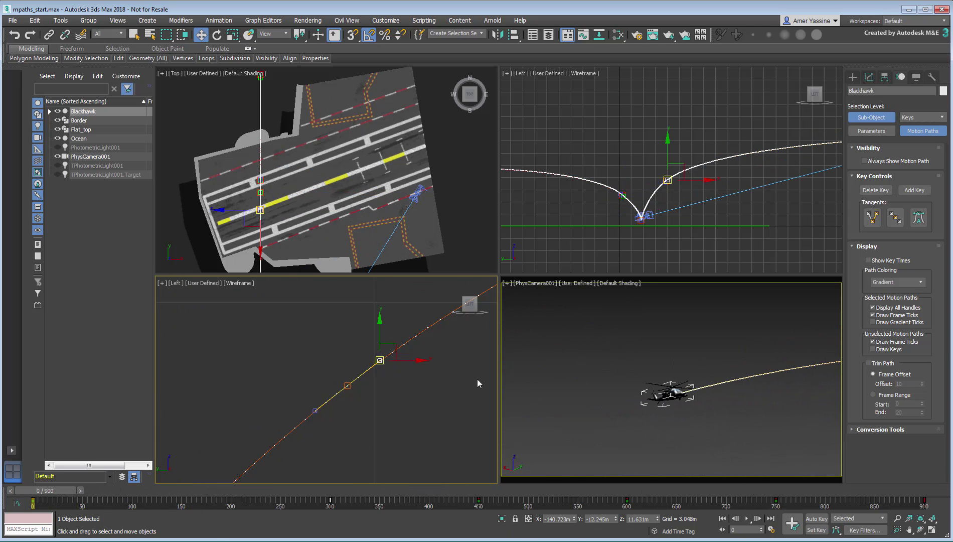
{"action": "scroll", "coordinate": [332, 373], "scroll_direction": "up", "scroll_amount": 2}
{"action": "scroll", "coordinate": [332, 374], "scroll_direction": "down", "scroll_amount": 2}
{"action": "scroll", "coordinate": [321, 380], "scroll_direction": "down", "scroll_amount": 2}
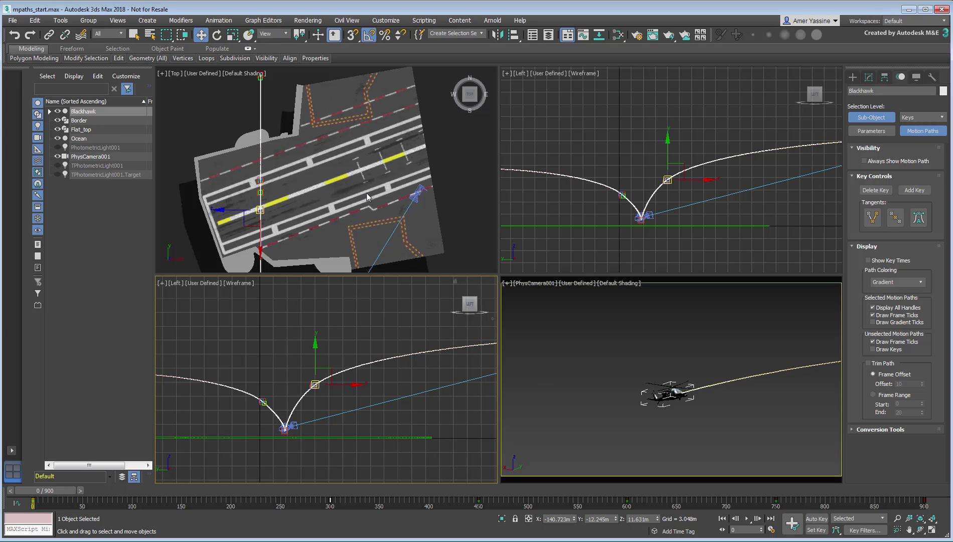
Select PhysCamera001, turn on Auto Key, and set a position-only key at frame 150.
{"action": "middle_click_drag", "start_coordinate": [367, 196], "coordinate": [312, 198]}
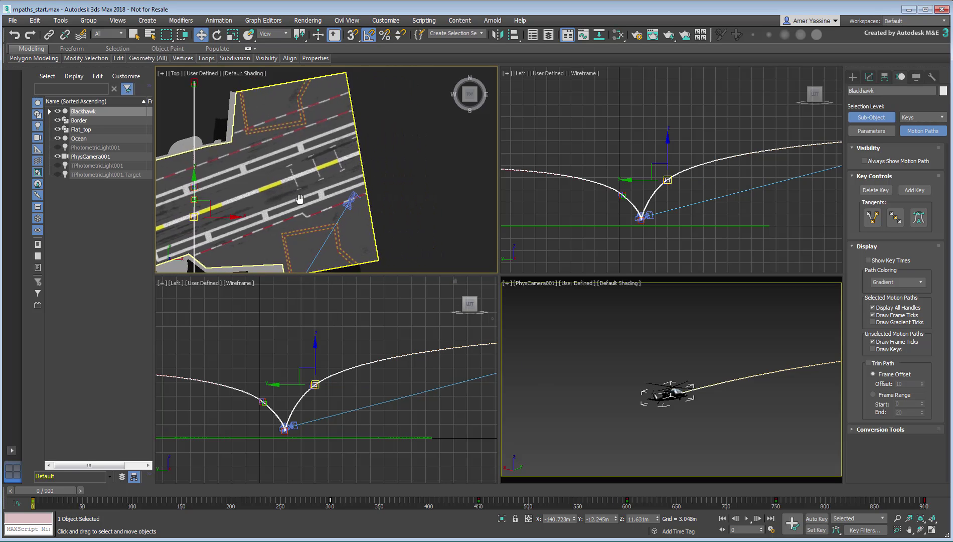
{"action": "left_click", "coordinate": [103, 158]}
{"action": "mouse_move", "coordinate": [356, 218]}
{"action": "middle_mouse_down"}
{"action": "mouse_move", "coordinate": [360, 235]}
{"action": "mouse_move", "coordinate": [349, 230]}
{"action": "middle_mouse_up"}
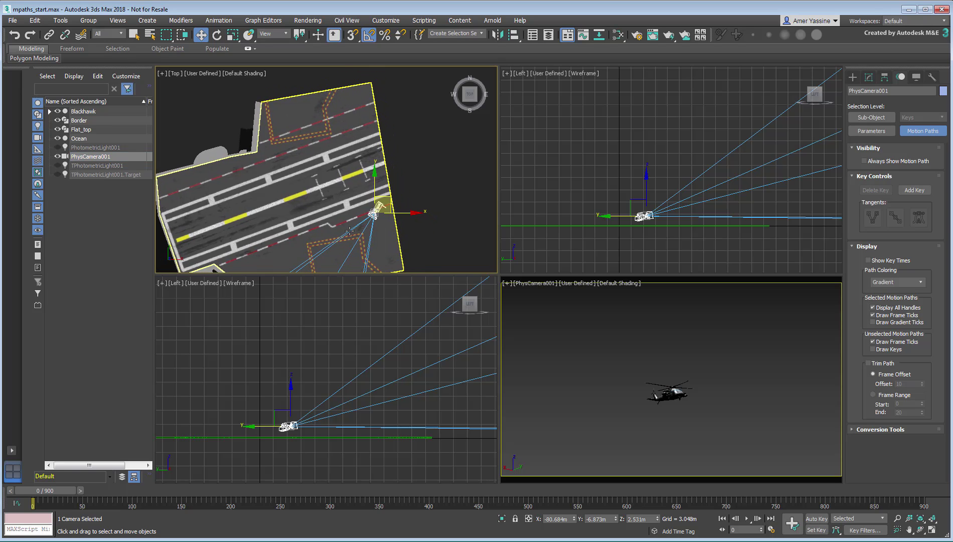
{"action": "left_click", "coordinate": [816, 518]}
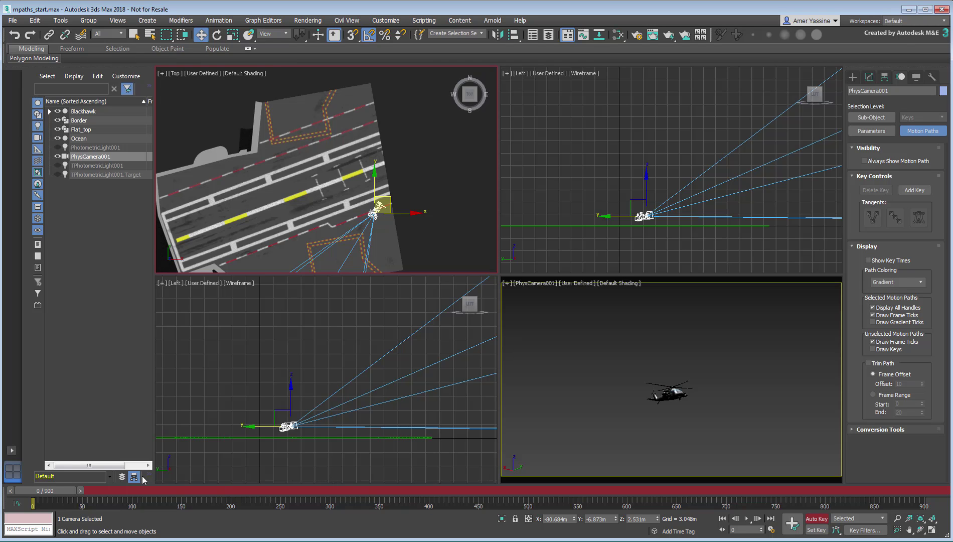
{"action": "left_click_drag", "start_coordinate": [44, 491], "coordinate": [195, 497]}
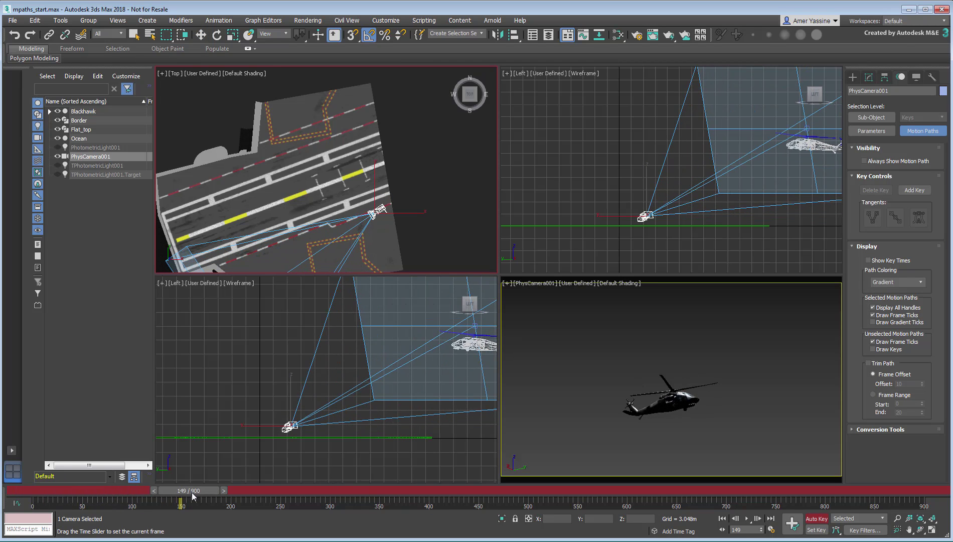
{"action": "right_click", "coordinate": [191, 494]}
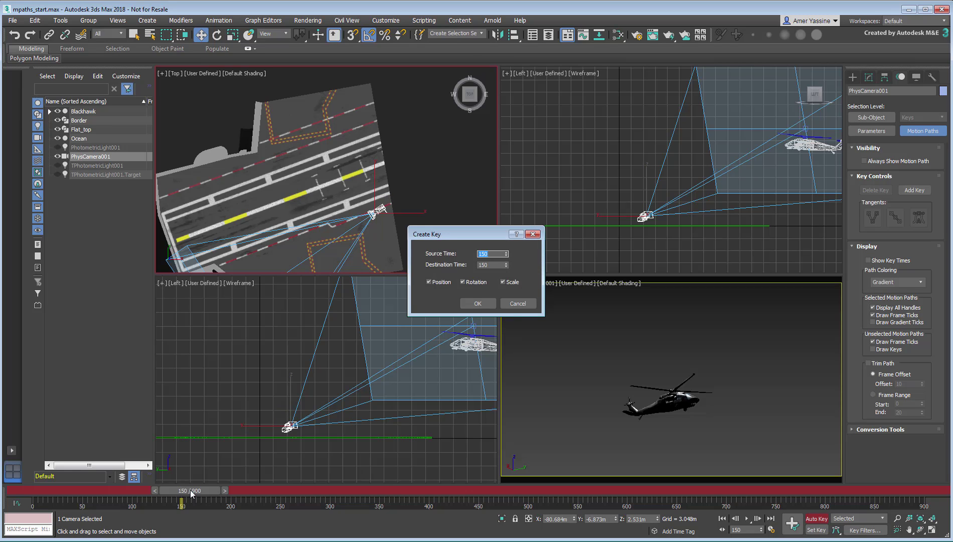
{"action": "left_click", "coordinate": [474, 282]}
{"action": "left_click", "coordinate": [503, 282]}
{"action": "left_click", "coordinate": [471, 304]}
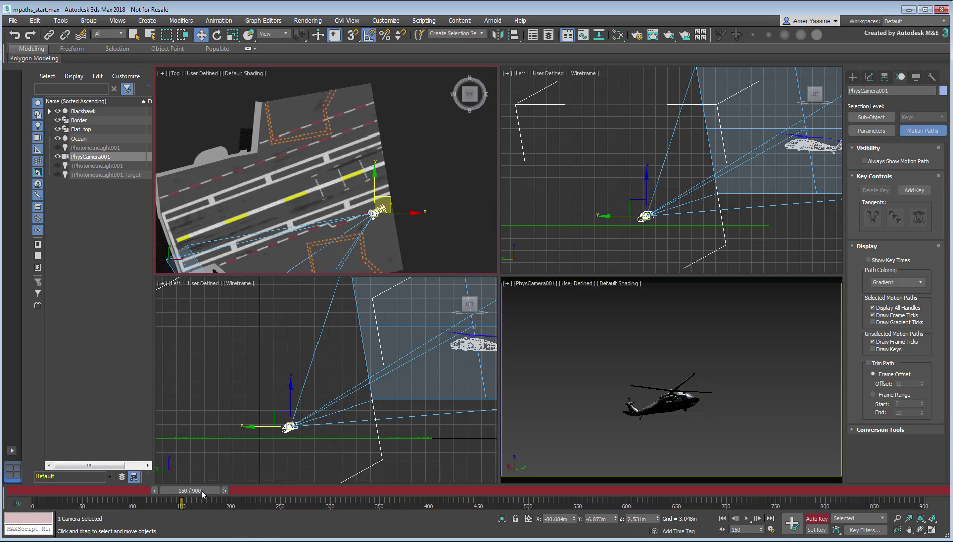
Move the camera to the deck's upper-left at frame 450 and review the motion.
{"action": "mouse_move", "coordinate": [201, 490]}
{"action": "left_mouse_down"}
{"action": "mouse_move", "coordinate": [84, 504]}
{"action": "mouse_move", "coordinate": [425, 512]}
{"action": "mouse_move", "coordinate": [491, 525]}
{"action": "left_mouse_up"}
{"action": "key", "text": "w"}
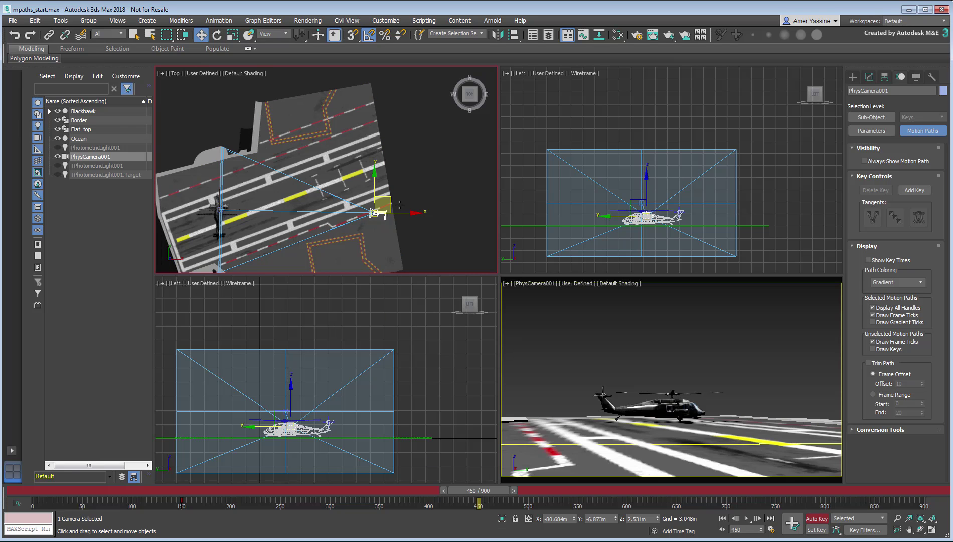
{"action": "left_click_drag", "start_coordinate": [378, 213], "coordinate": [239, 115]}
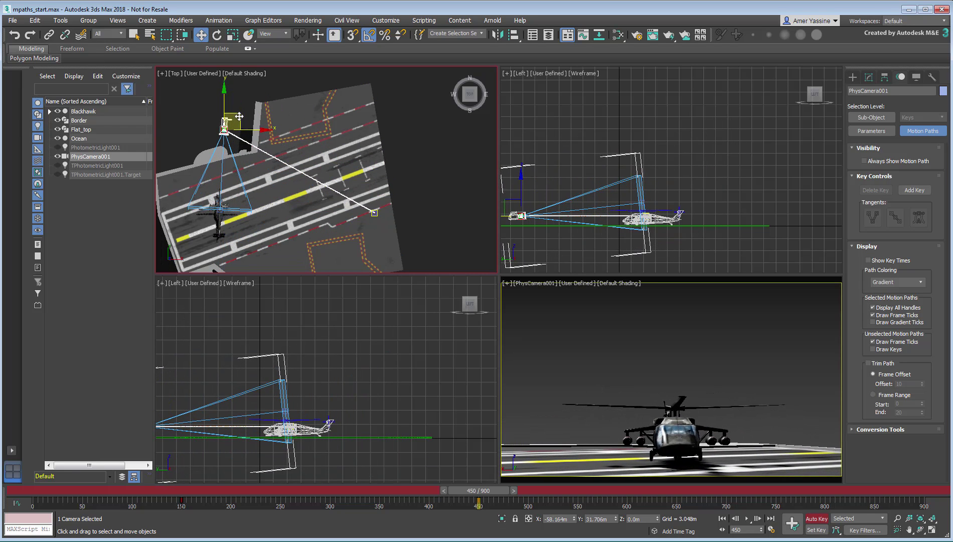
{"action": "middle_click_drag", "start_coordinate": [323, 256], "coordinate": [384, 260]}
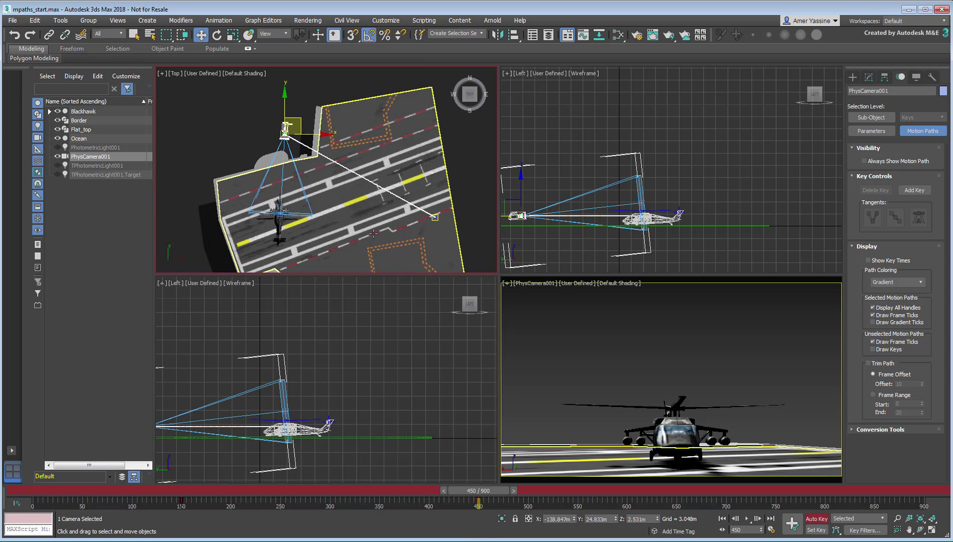
{"action": "left_click_drag", "start_coordinate": [483, 493], "coordinate": [288, 494]}
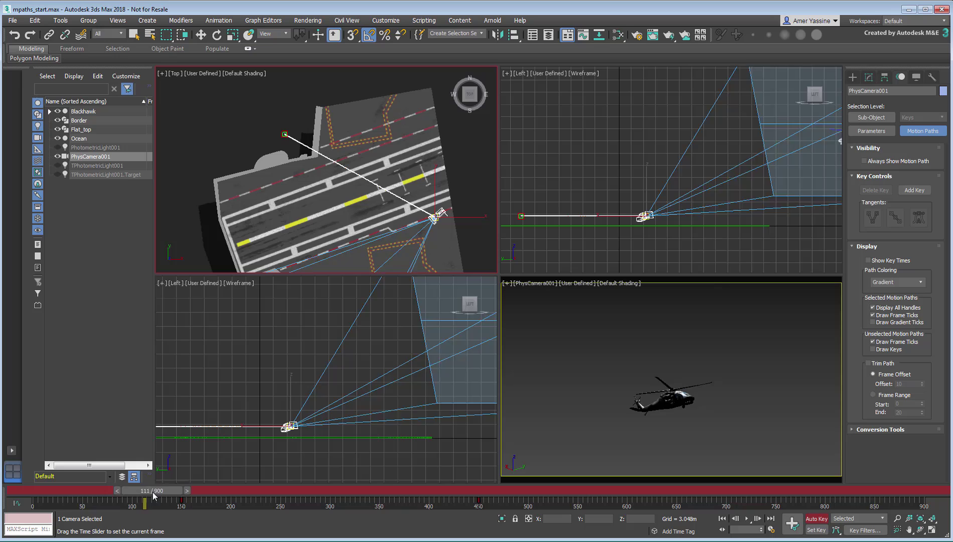
{"action": "mouse_move", "coordinate": [288, 494]}
{"action": "left_mouse_down"}
{"action": "mouse_move", "coordinate": [236, 495]}
{"action": "mouse_move", "coordinate": [626, 536]}
{"action": "left_mouse_up"}
Move the camera to the deck's left at frame 600 and lower-left at frame 800.
{"action": "key", "text": "w"}
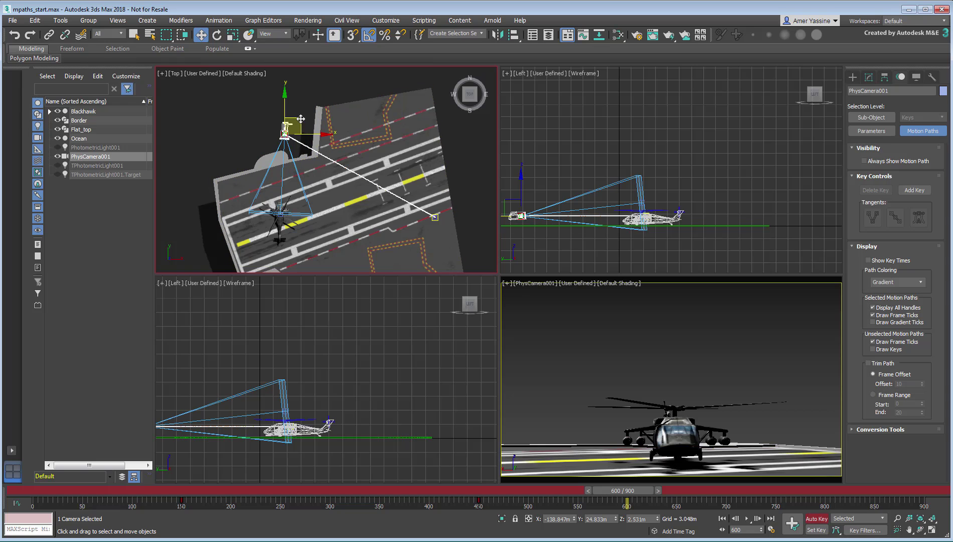
{"action": "mouse_move", "coordinate": [299, 119]}
{"action": "left_mouse_down"}
{"action": "mouse_move", "coordinate": [213, 197]}
{"action": "mouse_move", "coordinate": [217, 205]}
{"action": "left_mouse_up"}
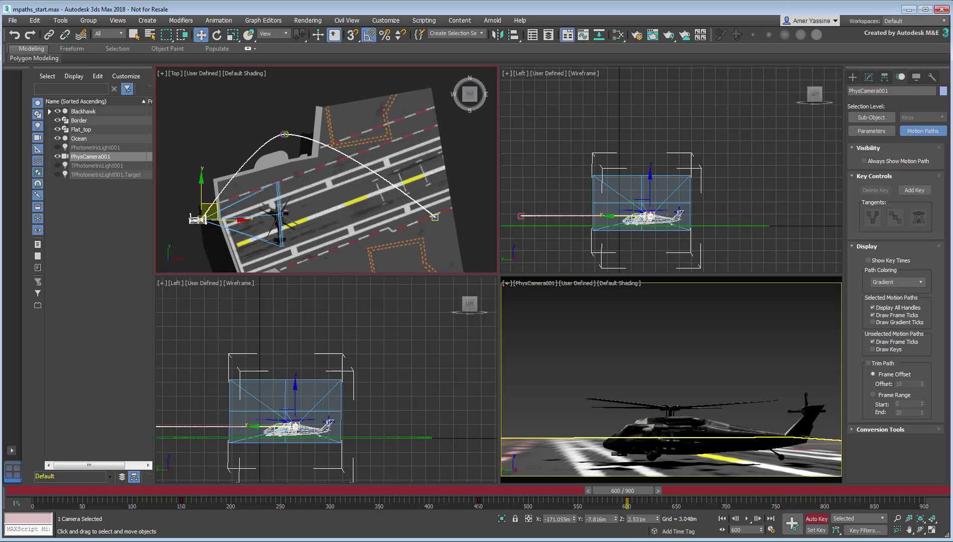
{"action": "left_click_drag", "start_coordinate": [629, 494], "coordinate": [825, 502]}
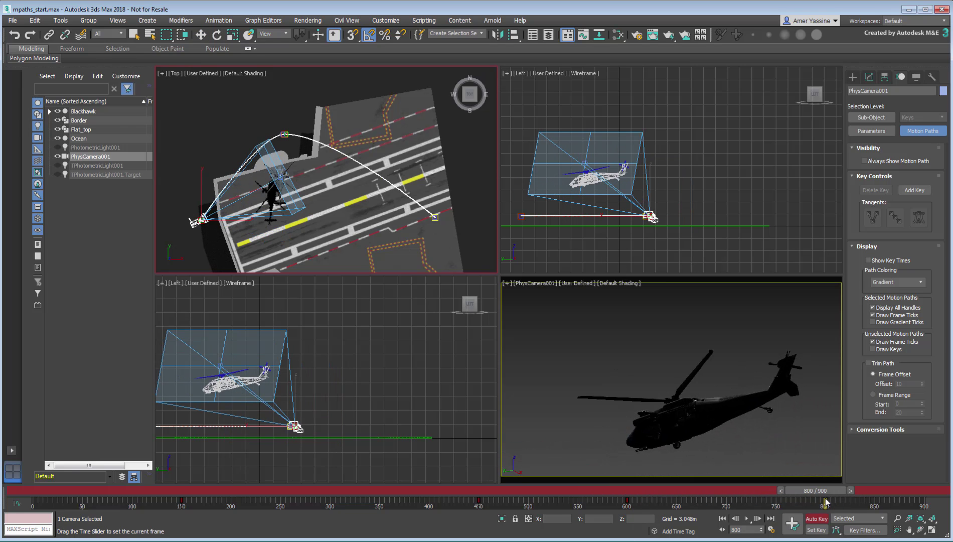
{"action": "key", "text": "w"}
{"action": "middle_click_drag", "start_coordinate": [216, 205], "coordinate": [213, 178]}
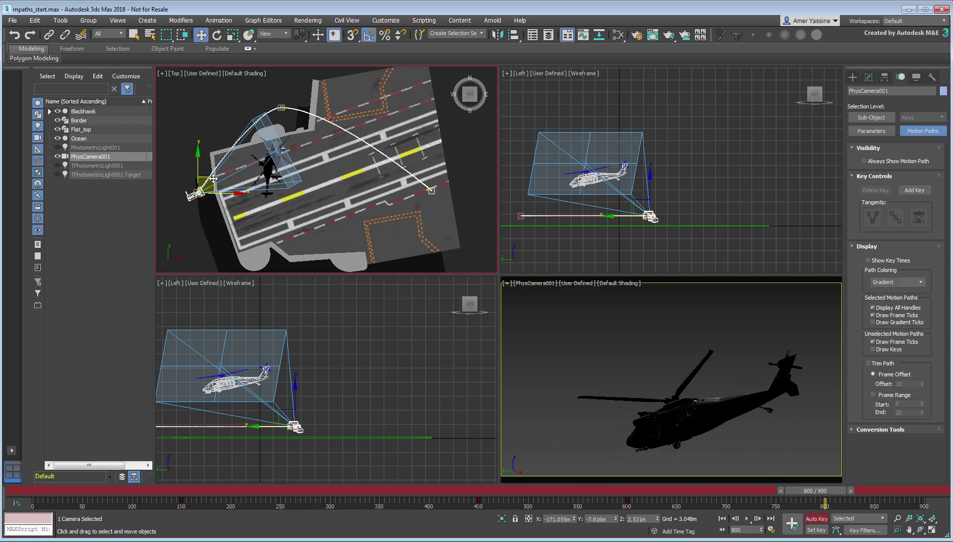
{"action": "left_click_drag", "start_coordinate": [213, 178], "coordinate": [271, 226]}
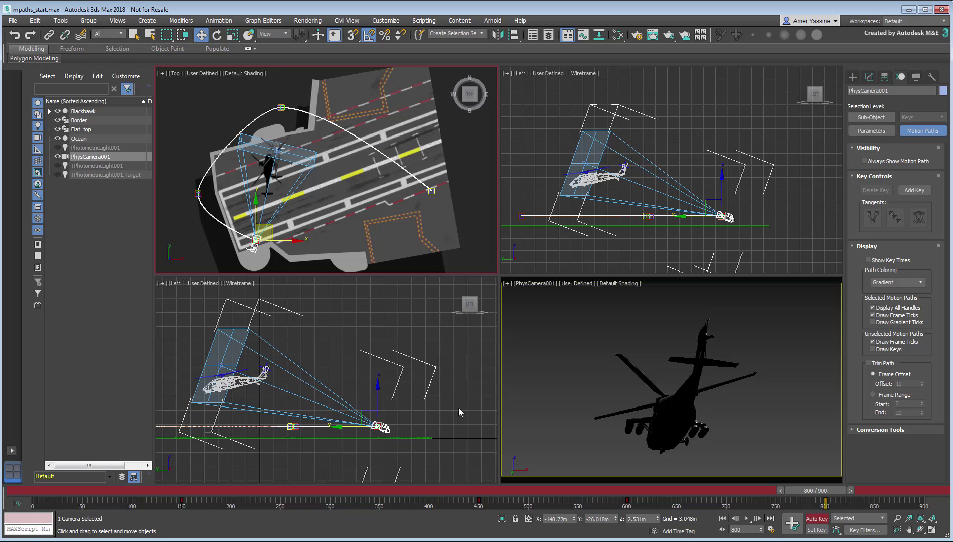
Switch the upper-right Left viewport to a Top view and centre the camera path.
{"action": "left_click", "coordinate": [520, 73]}
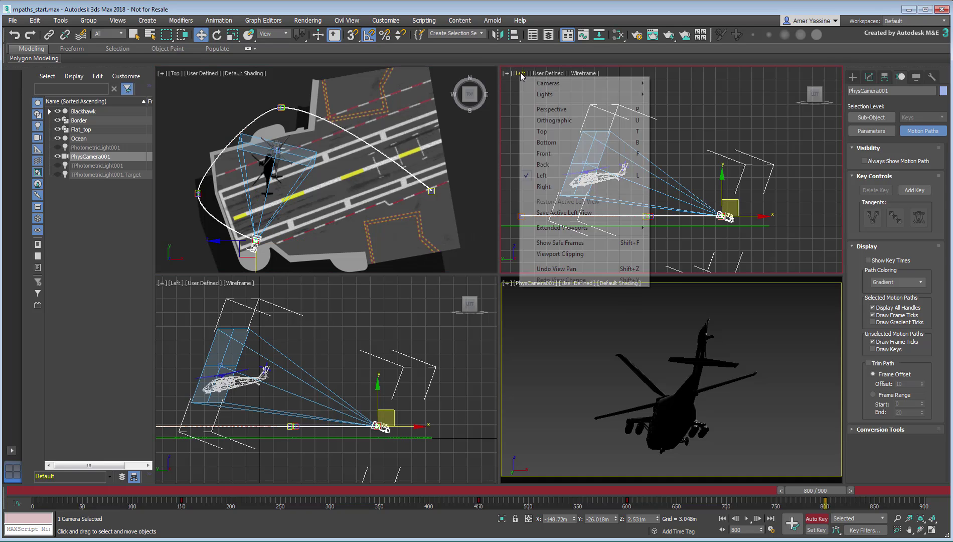
{"action": "left_click", "coordinate": [541, 132]}
{"action": "scroll", "coordinate": [602, 180], "scroll_direction": "down", "scroll_amount": 5}
{"action": "scroll", "coordinate": [619, 183], "scroll_direction": "up", "scroll_amount": 2}
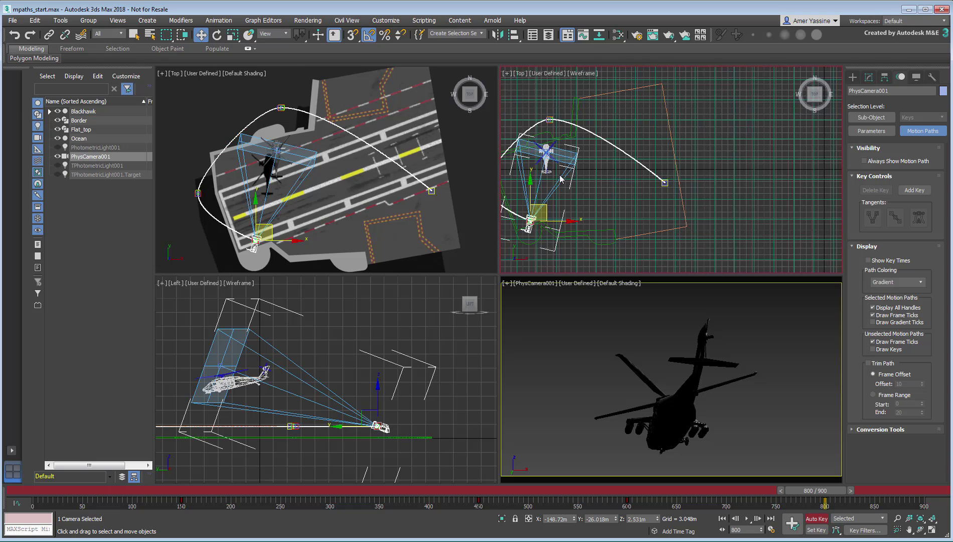
{"action": "scroll", "coordinate": [637, 186], "scroll_direction": "up", "scroll_amount": 2}
{"action": "scroll", "coordinate": [656, 188], "scroll_direction": "up", "scroll_amount": 2}
{"action": "middle_click_drag", "start_coordinate": [657, 189], "coordinate": [665, 196]}
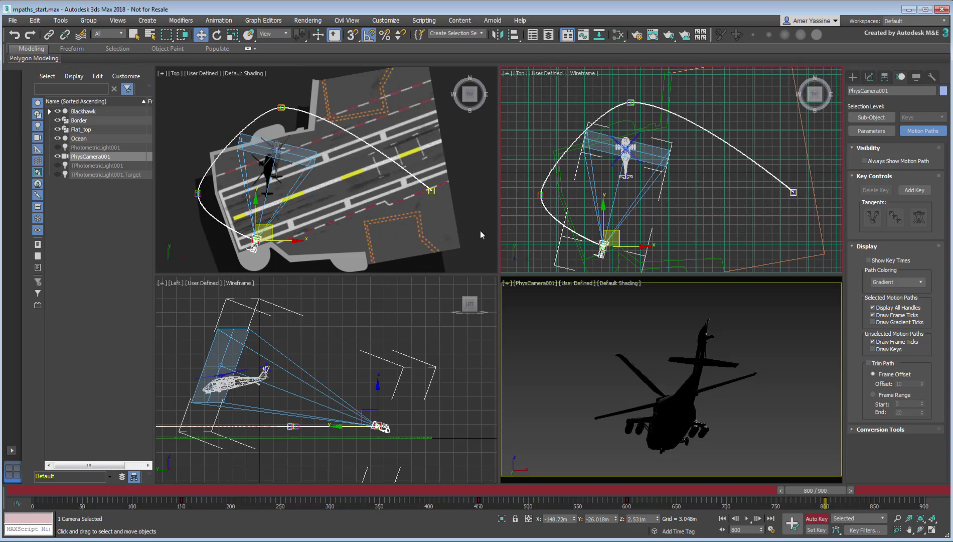
{"action": "scroll", "coordinate": [277, 107], "scroll_direction": "up", "scroll_amount": 10}
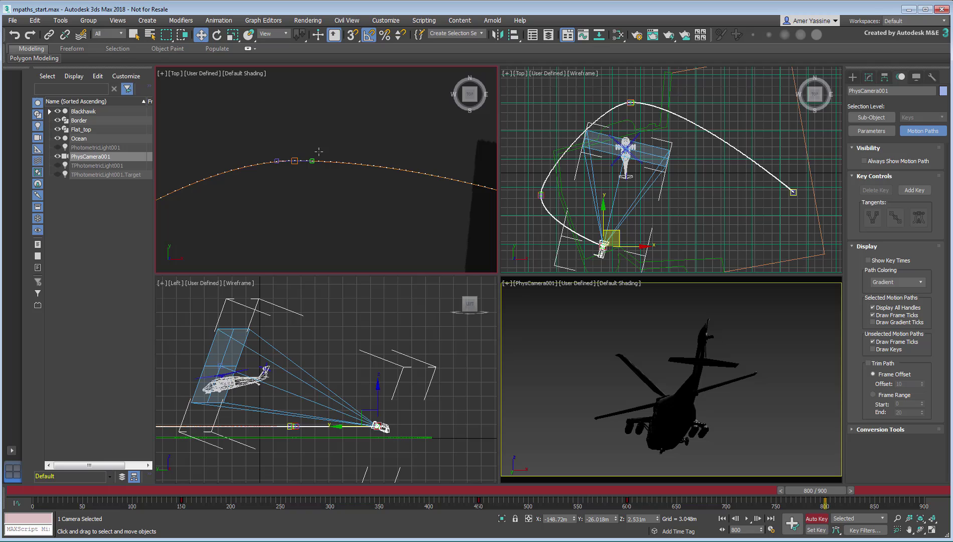
Enable camera path key editing and drag one key right to reshape the arc.
{"action": "left_click", "coordinate": [871, 117]}
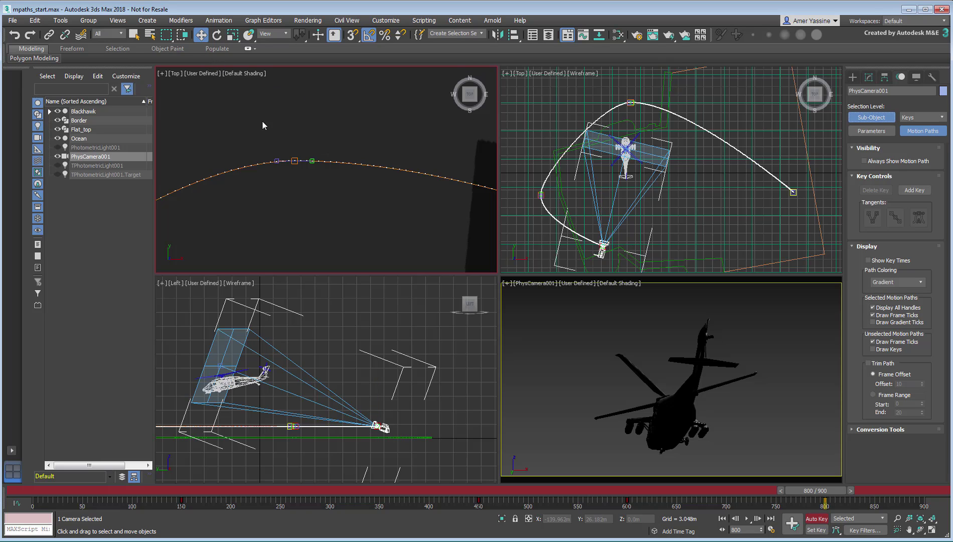
{"action": "left_click", "coordinate": [312, 161]}
{"action": "left_click_drag", "start_coordinate": [315, 161], "coordinate": [327, 159]}
{"action": "scroll", "coordinate": [194, 227], "scroll_direction": "down", "scroll_amount": 3}
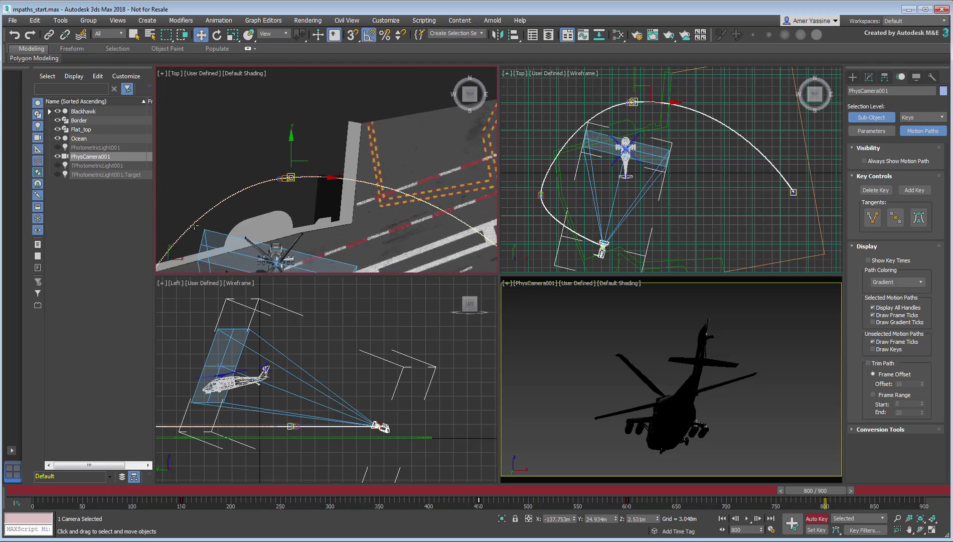
{"action": "scroll", "coordinate": [222, 245], "scroll_direction": "up", "scroll_amount": 3}
{"action": "scroll", "coordinate": [301, 173], "scroll_direction": "up", "scroll_amount": 3}
{"action": "scroll", "coordinate": [301, 173], "scroll_direction": "up", "scroll_amount": 3}
Drag a second camera path key upward.
{"action": "left_click", "coordinate": [301, 171]}
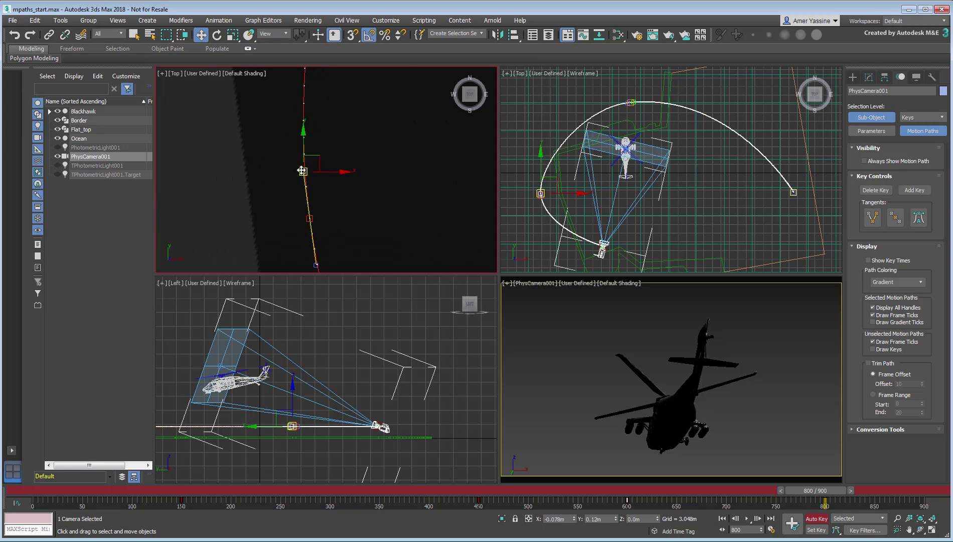
{"action": "left_click_drag", "start_coordinate": [302, 171], "coordinate": [297, 151]}
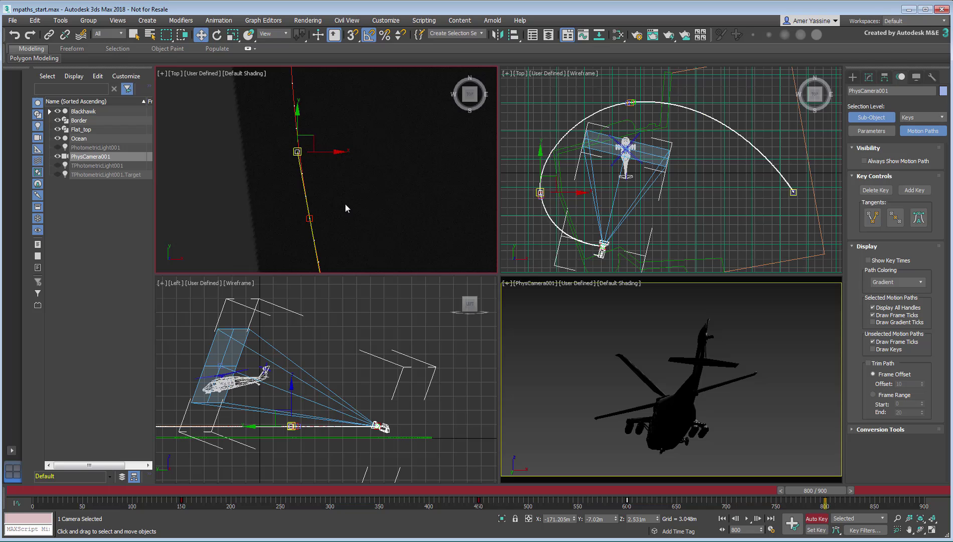
{"action": "scroll", "coordinate": [357, 203], "scroll_direction": "down", "scroll_amount": 2}
{"action": "scroll", "coordinate": [269, 206], "scroll_direction": "down", "scroll_amount": 2}
{"action": "scroll", "coordinate": [269, 205], "scroll_direction": "down", "scroll_amount": 2}
{"action": "scroll", "coordinate": [269, 205], "scroll_direction": "up", "scroll_amount": 2}
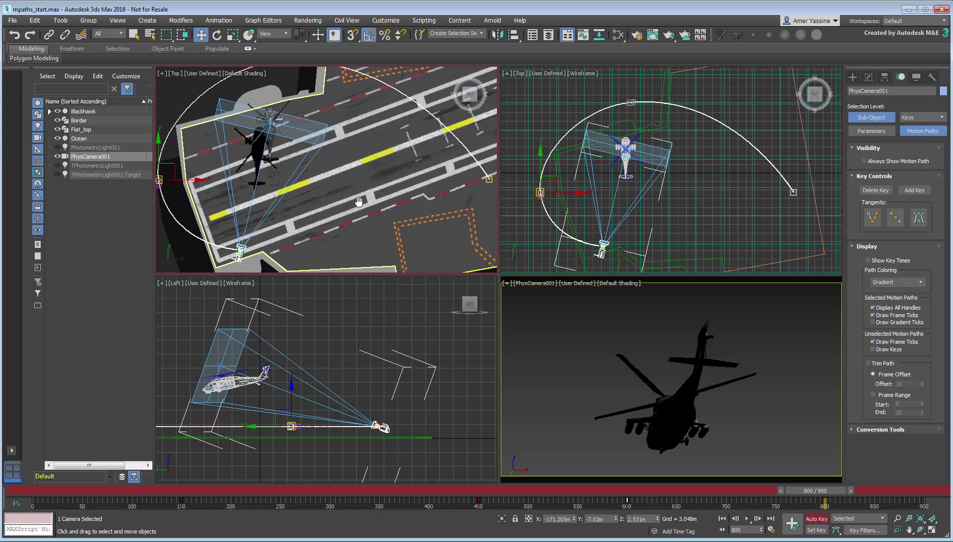
{"action": "scroll", "coordinate": [341, 215], "scroll_direction": "up", "scroll_amount": 2}
{"action": "scroll", "coordinate": [401, 221], "scroll_direction": "up", "scroll_amount": 2}
{"action": "scroll", "coordinate": [401, 221], "scroll_direction": "up", "scroll_amount": 2}
{"action": "scroll", "coordinate": [401, 221], "scroll_direction": "up", "scroll_amount": 3}
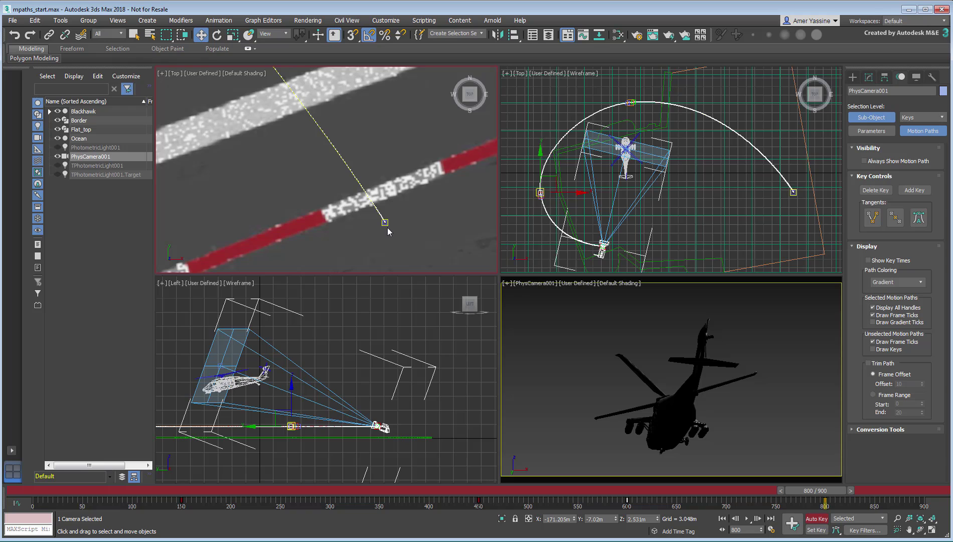
Move two more camera path keys to widen the loop around the deck.
{"action": "mouse_move", "coordinate": [385, 223]}
{"action": "left_mouse_down"}
{"action": "mouse_move", "coordinate": [379, 204]}
{"action": "mouse_move", "coordinate": [381, 211]}
{"action": "left_mouse_up"}
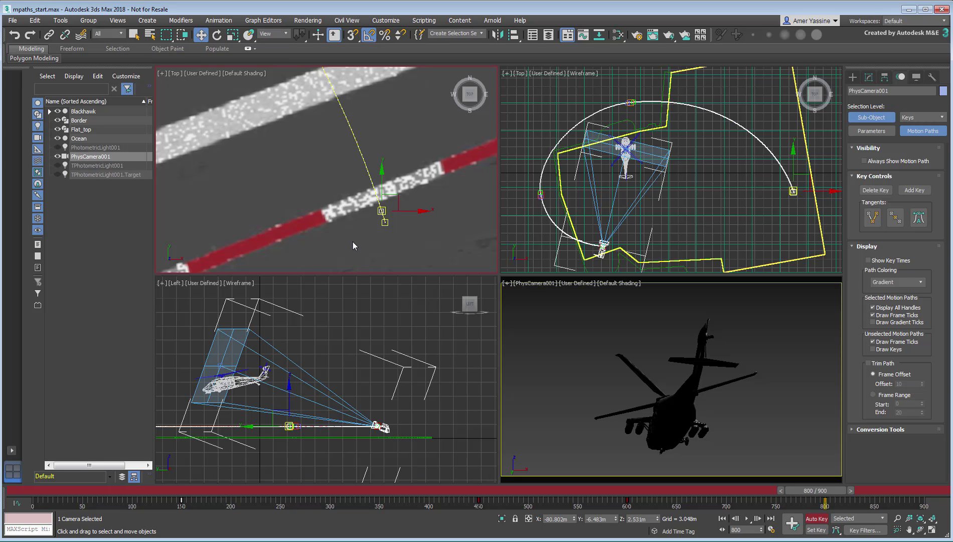
{"action": "mouse_move", "coordinate": [393, 194]}
{"action": "left_mouse_down"}
{"action": "mouse_move", "coordinate": [392, 228]}
{"action": "mouse_move", "coordinate": [392, 208]}
{"action": "left_mouse_up"}
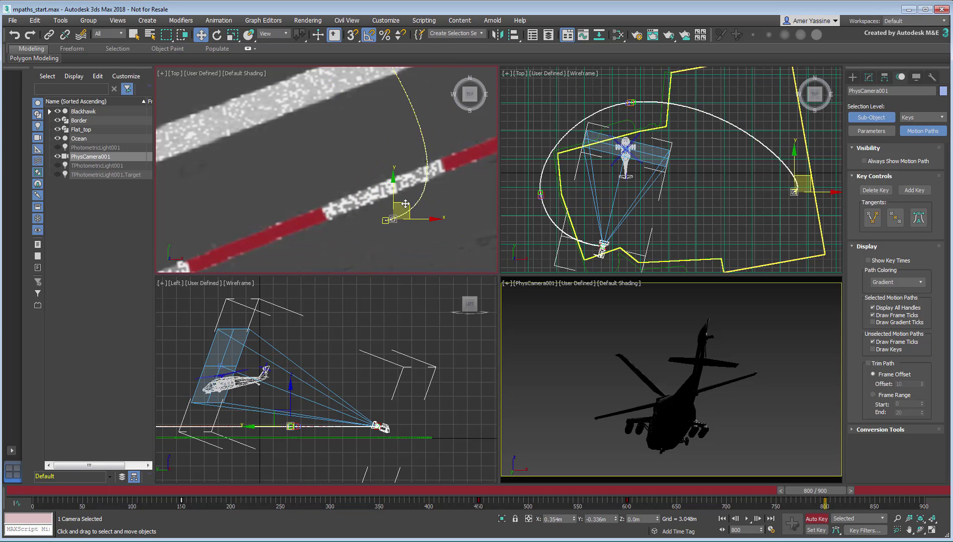
{"action": "scroll", "coordinate": [393, 208], "scroll_direction": "down", "scroll_amount": 5}
{"action": "mouse_move", "coordinate": [278, 202]}
{"action": "middle_mouse_down"}
{"action": "mouse_move", "coordinate": [415, 185]}
{"action": "mouse_move", "coordinate": [407, 196]}
{"action": "middle_mouse_up"}
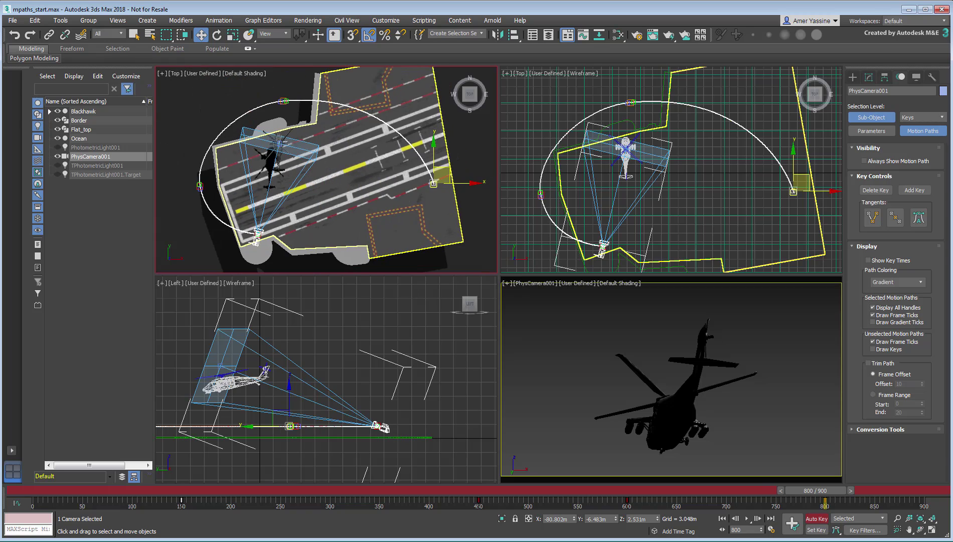
Scrub the timeline and select the key on the path's left side.
{"action": "mouse_move", "coordinate": [257, 492]}
{"action": "left_mouse_down"}
{"action": "mouse_move", "coordinate": [759, 492]}
{"action": "mouse_move", "coordinate": [660, 492]}
{"action": "mouse_move", "coordinate": [682, 491]}
{"action": "left_mouse_up"}
{"action": "key", "text": "w"}
{"action": "scroll", "coordinate": [253, 216], "scroll_direction": "up", "scroll_amount": 3}
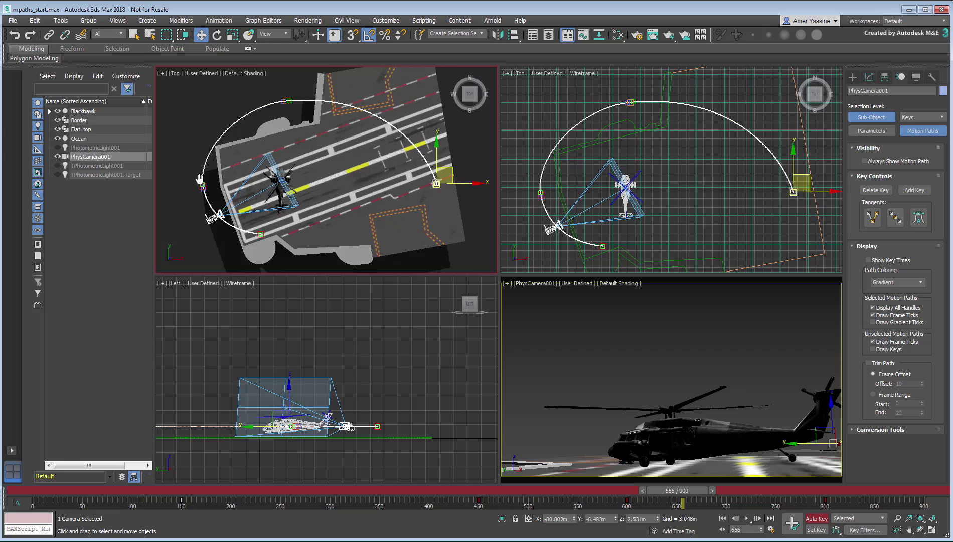
{"action": "scroll", "coordinate": [254, 216], "scroll_direction": "up", "scroll_amount": 4}
{"action": "scroll", "coordinate": [254, 215], "scroll_direction": "up", "scroll_amount": 4}
{"action": "left_click", "coordinate": [268, 215]}
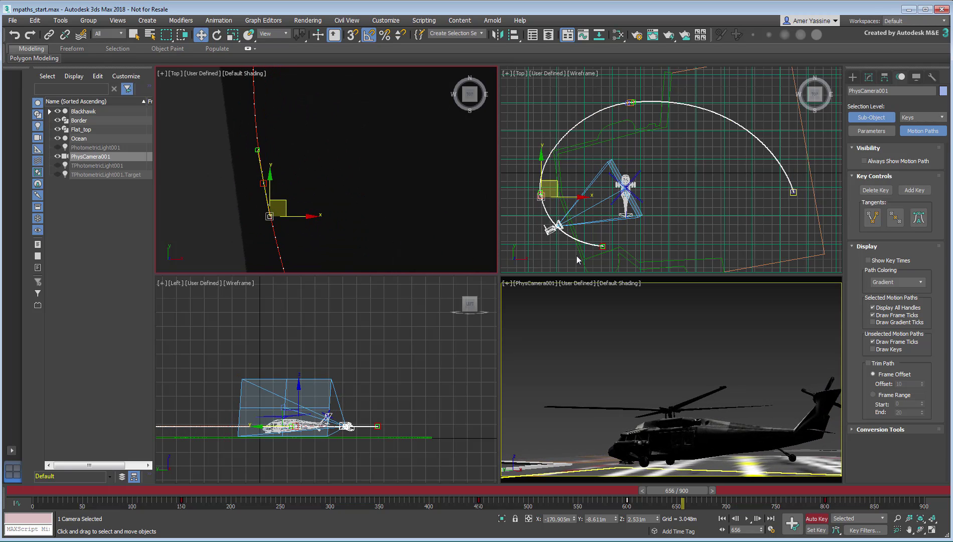
Break the left key's tangents and drag the key and its handle to bend the curve.
{"action": "left_click", "coordinate": [871, 217]}
{"action": "left_click_drag", "start_coordinate": [290, 198], "coordinate": [258, 203]}
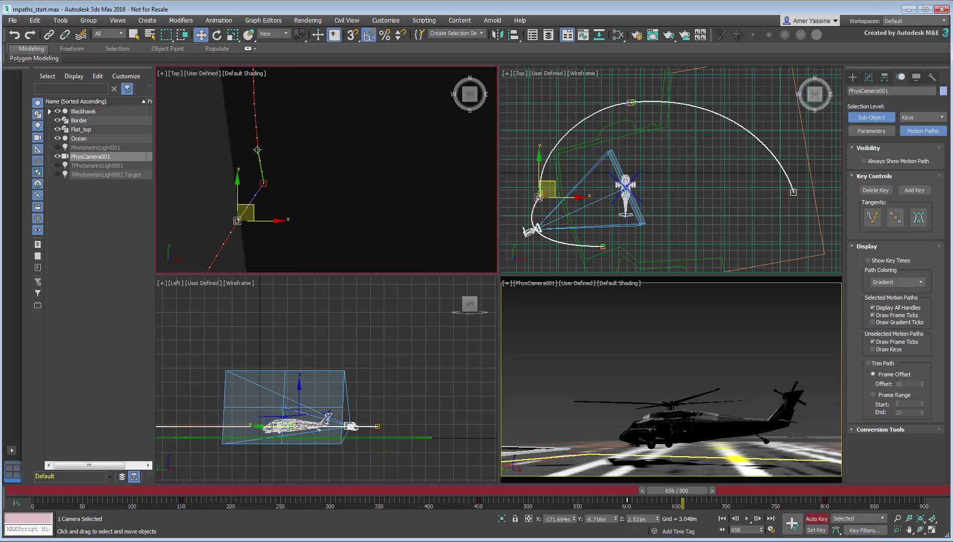
{"action": "left_click_drag", "start_coordinate": [257, 150], "coordinate": [222, 148]}
{"action": "scroll", "coordinate": [301, 192], "scroll_direction": "down", "scroll_amount": 3}
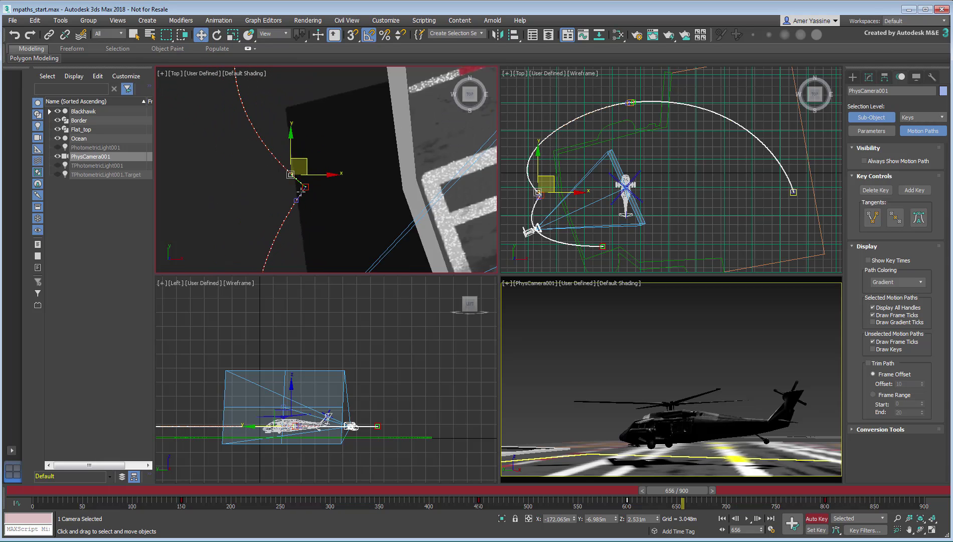
{"action": "scroll", "coordinate": [301, 192], "scroll_direction": "down", "scroll_amount": 2}
{"action": "scroll", "coordinate": [301, 196], "scroll_direction": "up", "scroll_amount": 3}
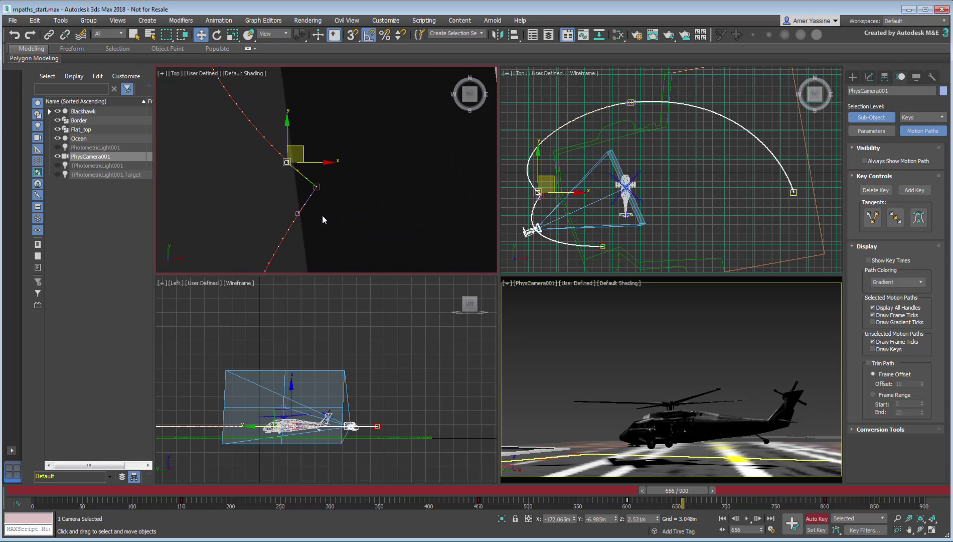
Switch the key's tangent types to smooth the corner and fine-tune its position.
{"action": "left_click", "coordinate": [895, 217]}
{"action": "left_click_drag", "start_coordinate": [301, 150], "coordinate": [313, 134]}
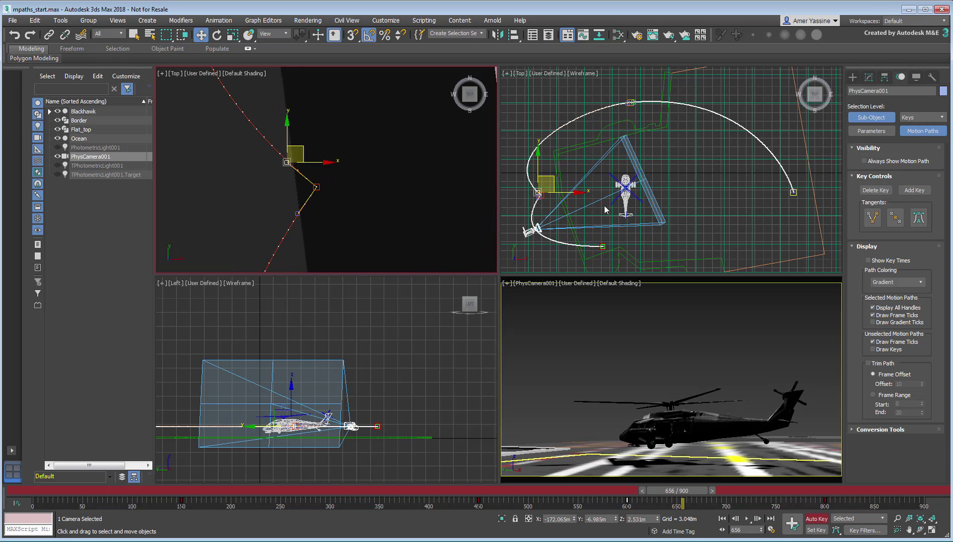
{"action": "left_click", "coordinate": [922, 222]}
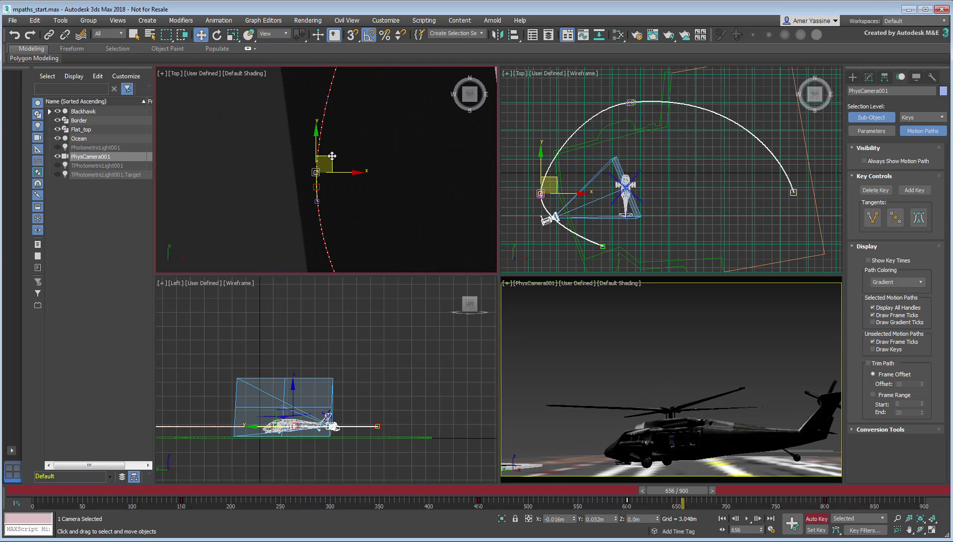
{"action": "mouse_move", "coordinate": [331, 156]}
{"action": "left_mouse_down"}
{"action": "mouse_move", "coordinate": [326, 180]}
{"action": "mouse_move", "coordinate": [288, 159]}
{"action": "mouse_move", "coordinate": [314, 230]}
{"action": "left_mouse_up"}
{"action": "scroll", "coordinate": [314, 229], "scroll_direction": "down", "scroll_amount": 3}
{"action": "scroll", "coordinate": [299, 210], "scroll_direction": "down", "scroll_amount": 3}
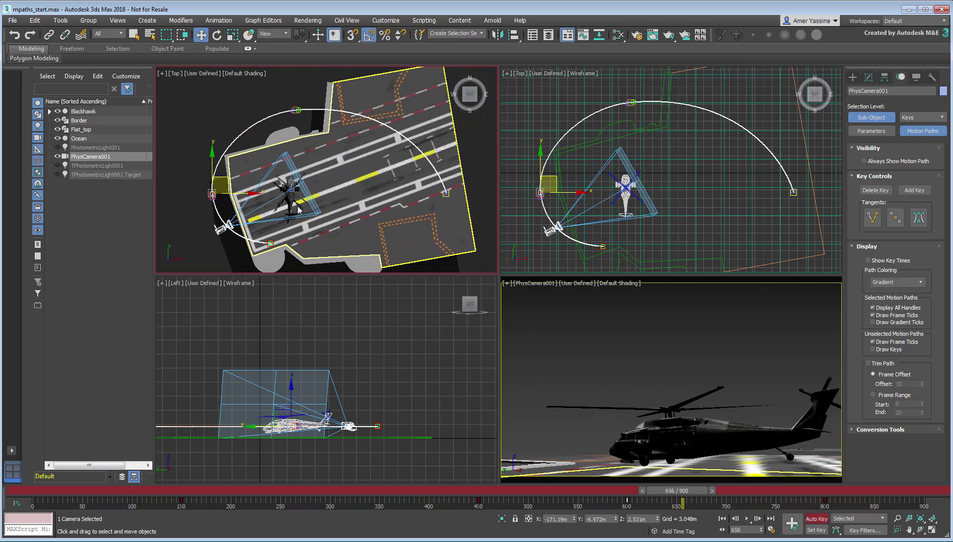
Return to frame 0, turn off Auto Key, and exit path key editing.
{"action": "mouse_move", "coordinate": [36, 491]}
{"action": "left_mouse_down"}
{"action": "mouse_move", "coordinate": [410, 490]}
{"action": "mouse_move", "coordinate": [280, 497]}
{"action": "left_mouse_up"}
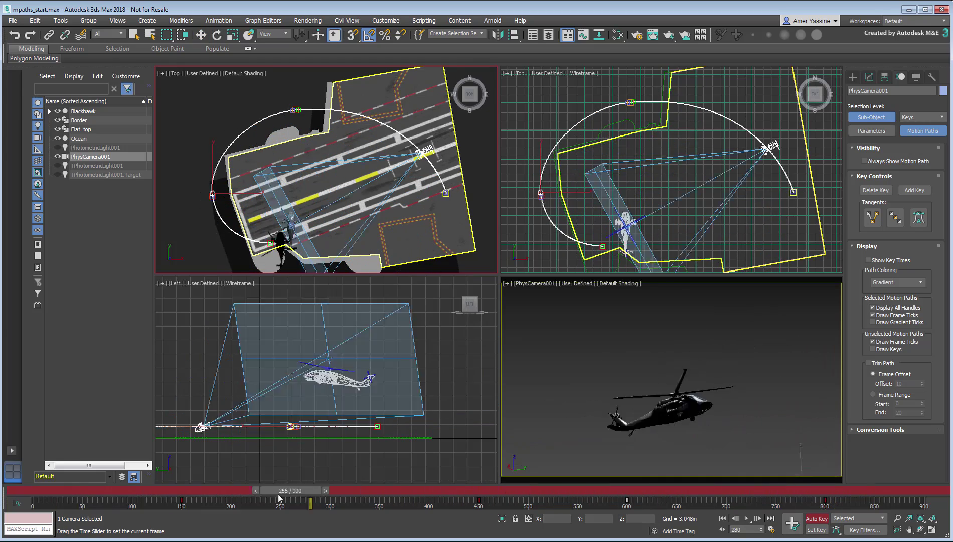
{"action": "key", "text": "Home"}
{"action": "key", "text": "n"}
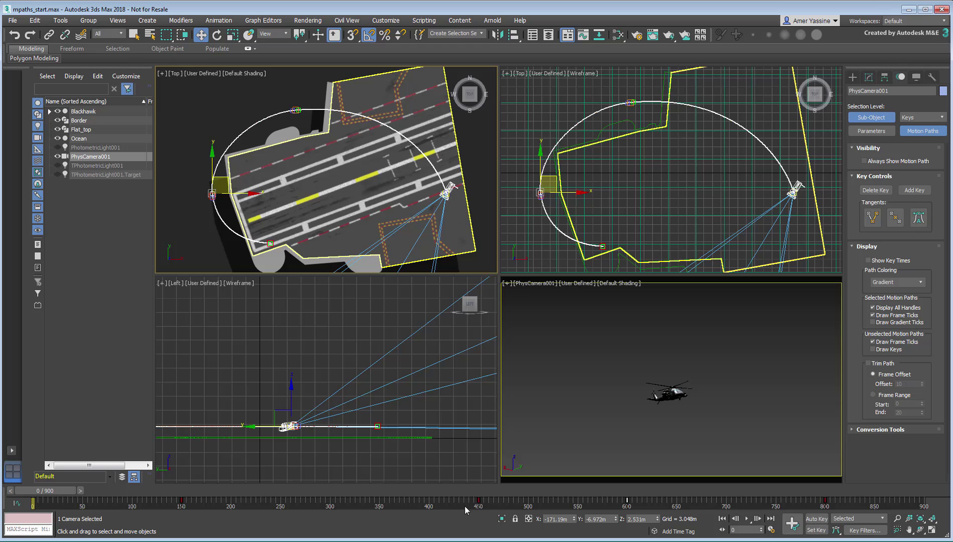
{"action": "left_click", "coordinate": [870, 117]}
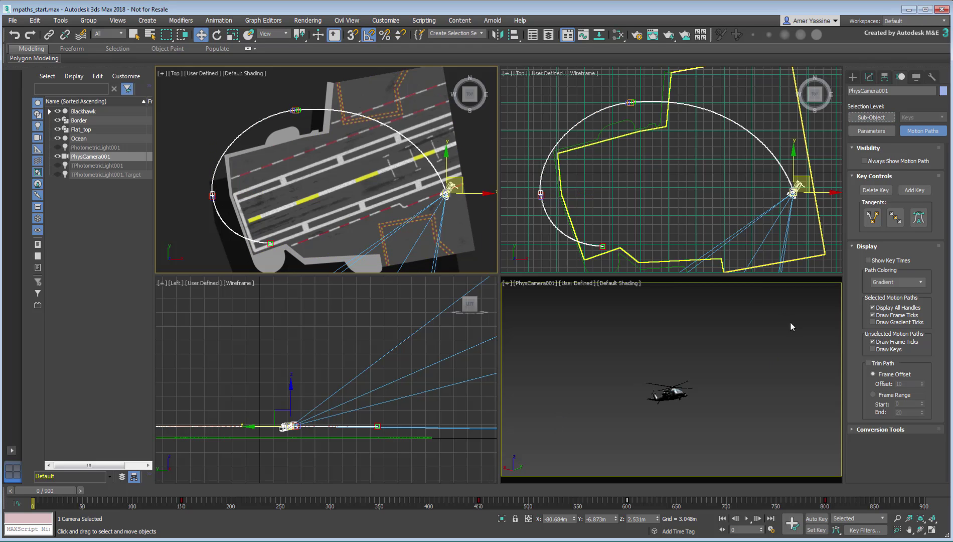
Open and close Conversion Tools, then expand the Display, Key Controls and Visibility rollouts.
{"action": "left_click", "coordinate": [878, 148]}
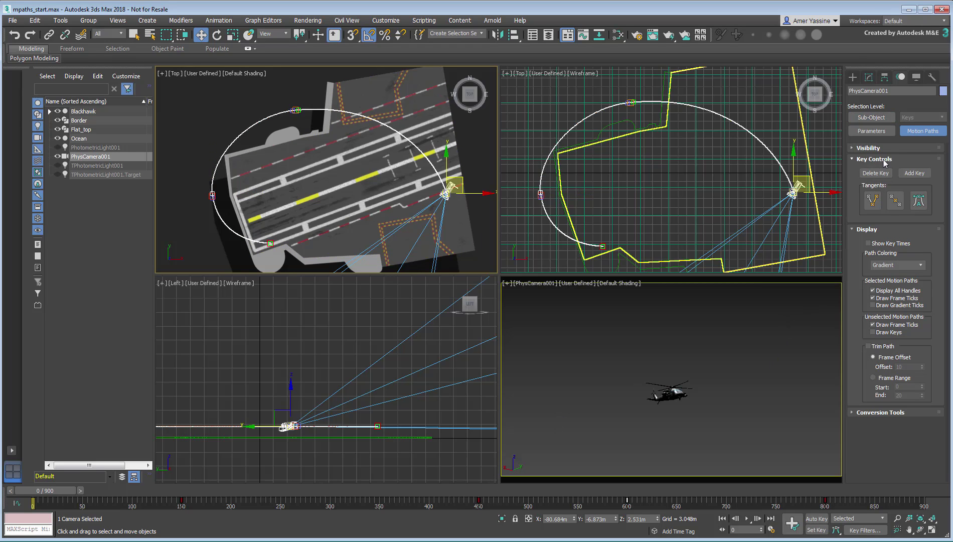
{"action": "left_click", "coordinate": [883, 160]}
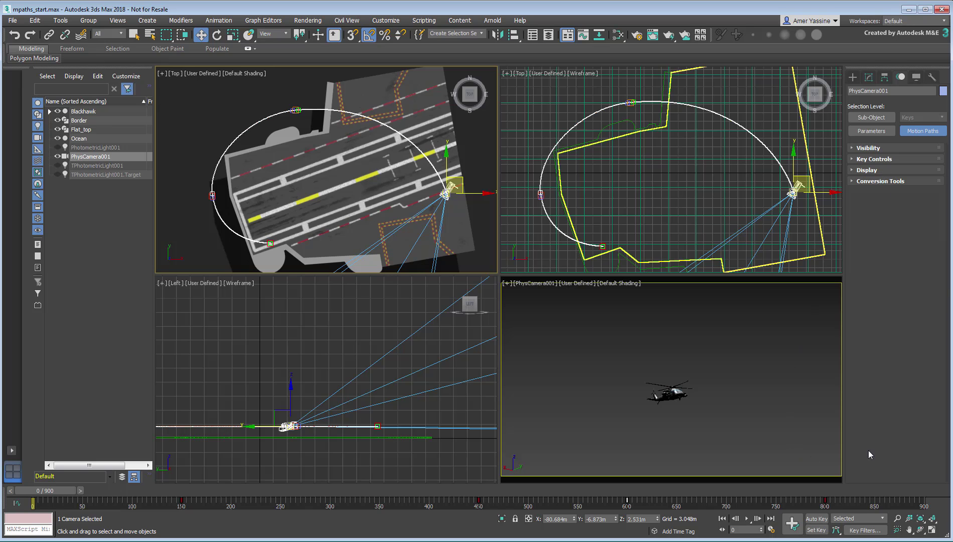
{"action": "left_click", "coordinate": [898, 183]}
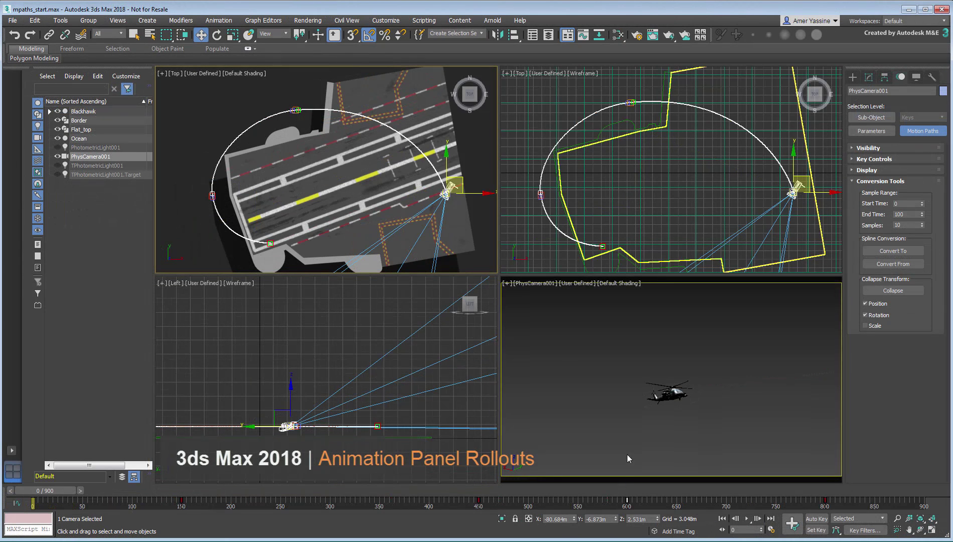
{"action": "left_click", "coordinate": [881, 182]}
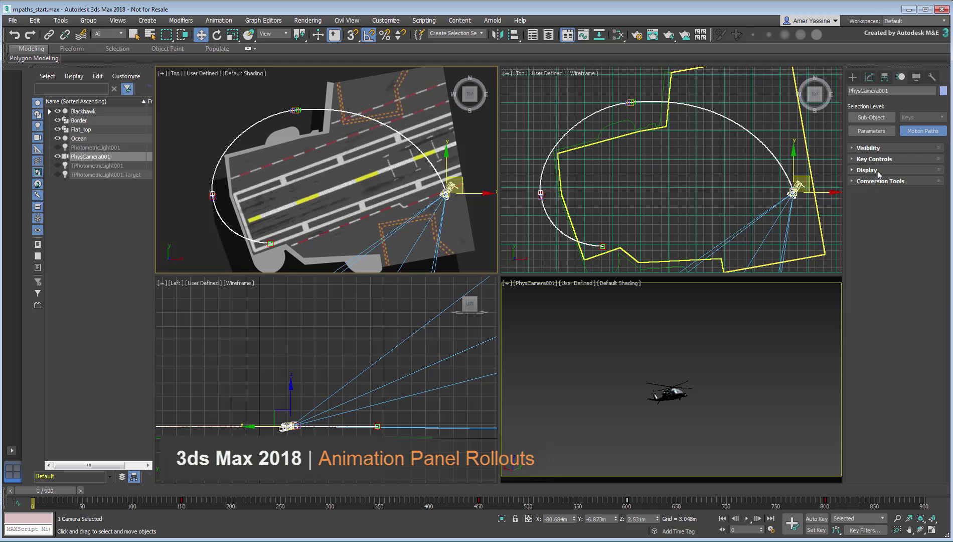
{"action": "left_click", "coordinate": [877, 171]}
{"action": "left_click", "coordinate": [879, 159]}
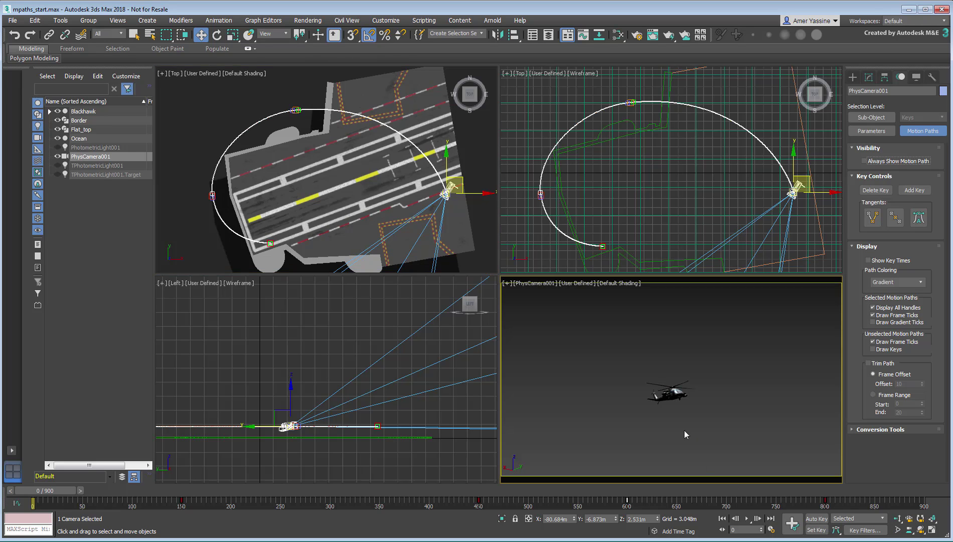
Alternate selection between Blackhawk and PhysCamera001, then turn on Always Show Motion Path for the camera.
{"action": "left_click", "coordinate": [677, 396]}
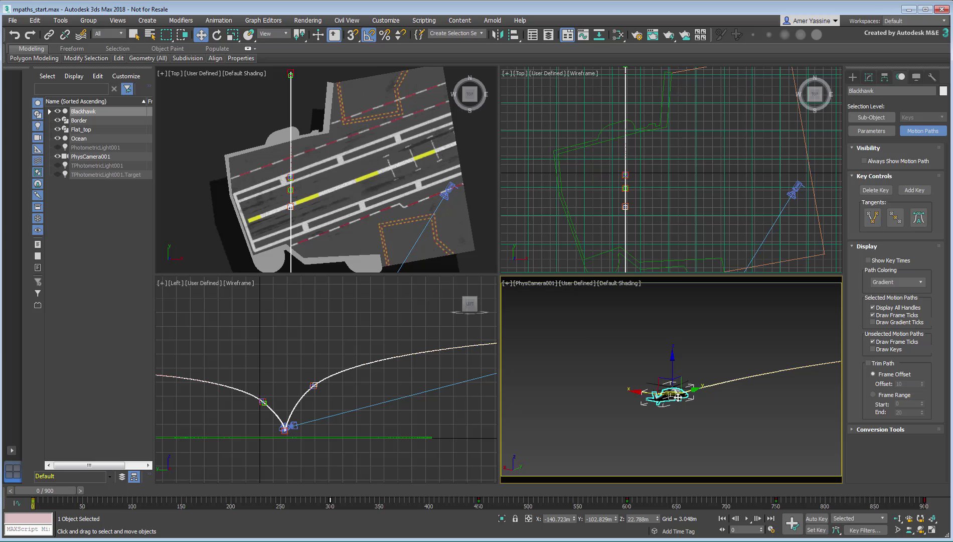
{"action": "left_click", "coordinate": [100, 157]}
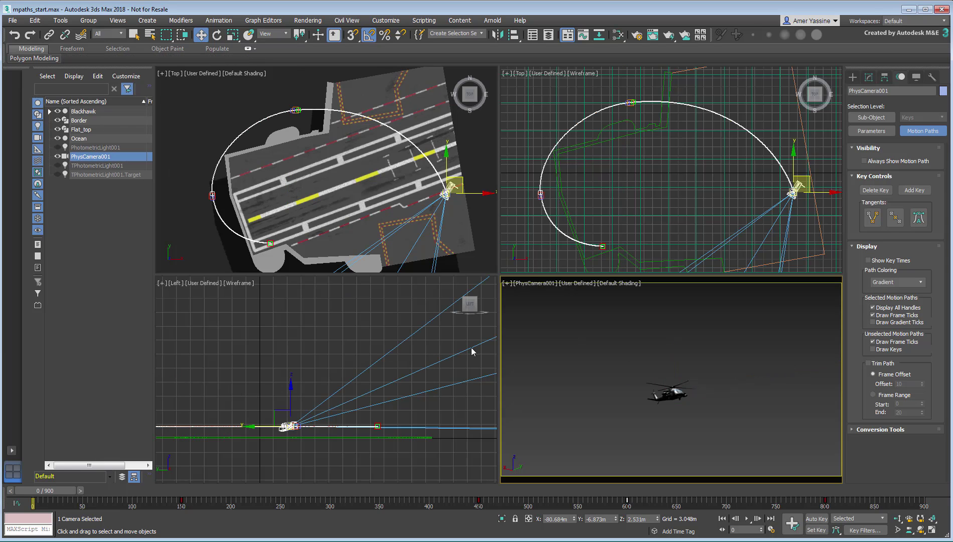
{"action": "left_click", "coordinate": [672, 394]}
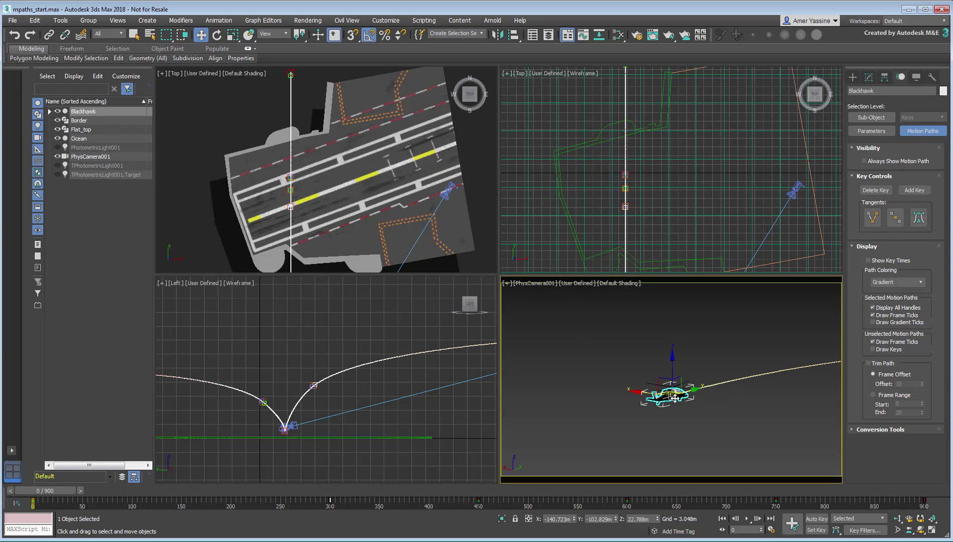
{"action": "left_click", "coordinate": [88, 157]}
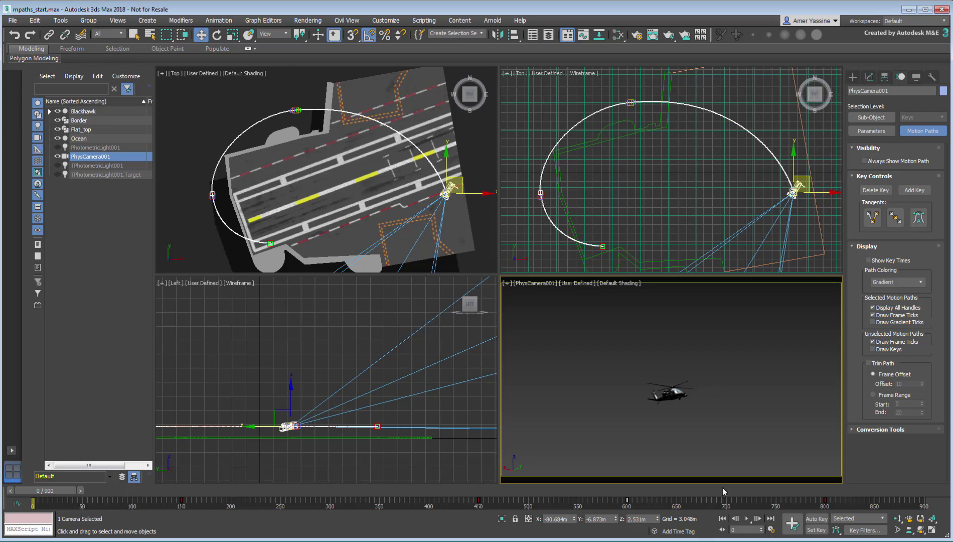
{"action": "left_click", "coordinate": [881, 161]}
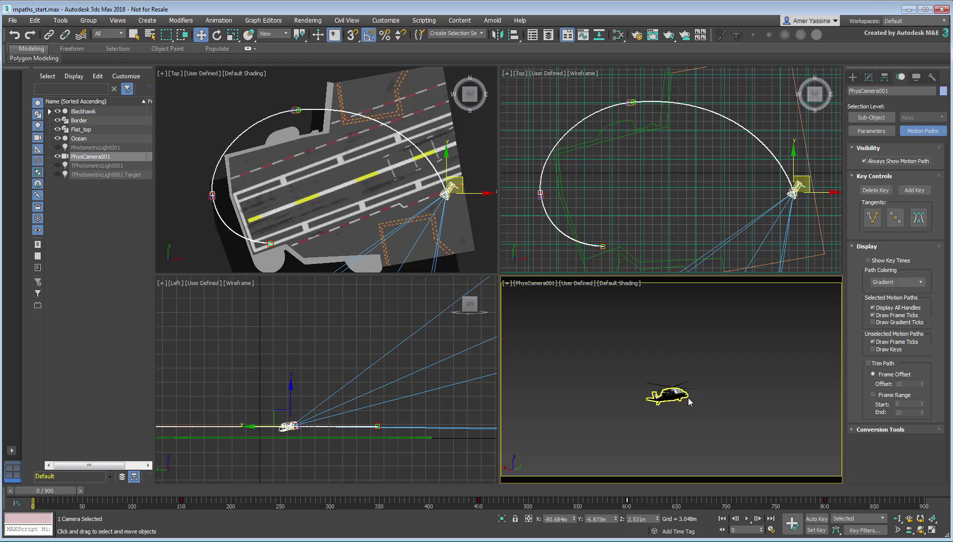
Compare with the helicopter, turn the camera's Always Show off, and reselect Blackhawk.
{"action": "left_click", "coordinate": [672, 397]}
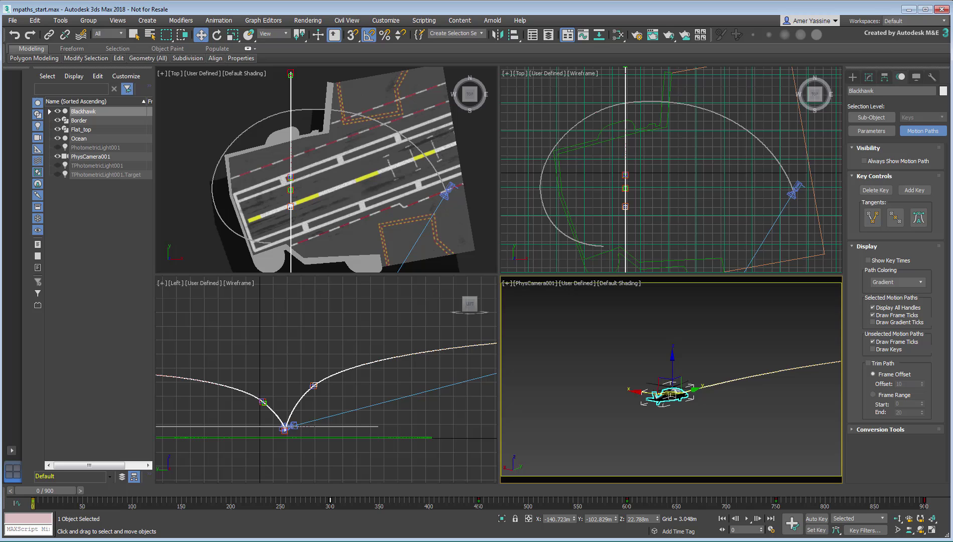
{"action": "left_click", "coordinate": [98, 156]}
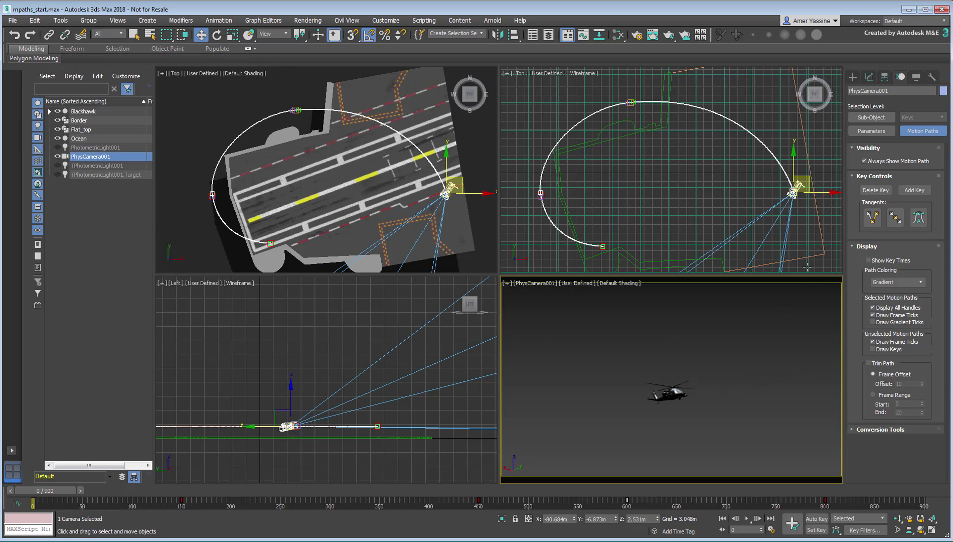
{"action": "left_click", "coordinate": [880, 160]}
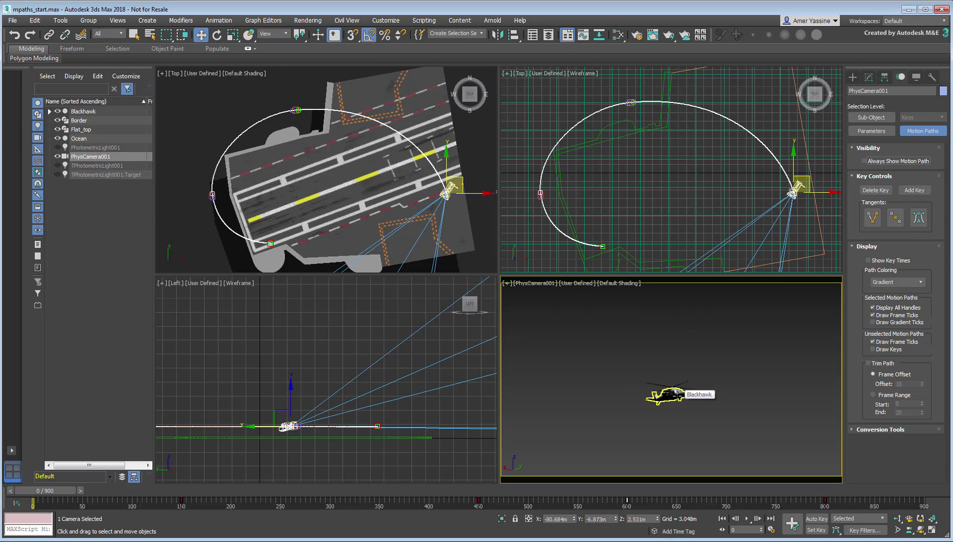
{"action": "left_click", "coordinate": [677, 394]}
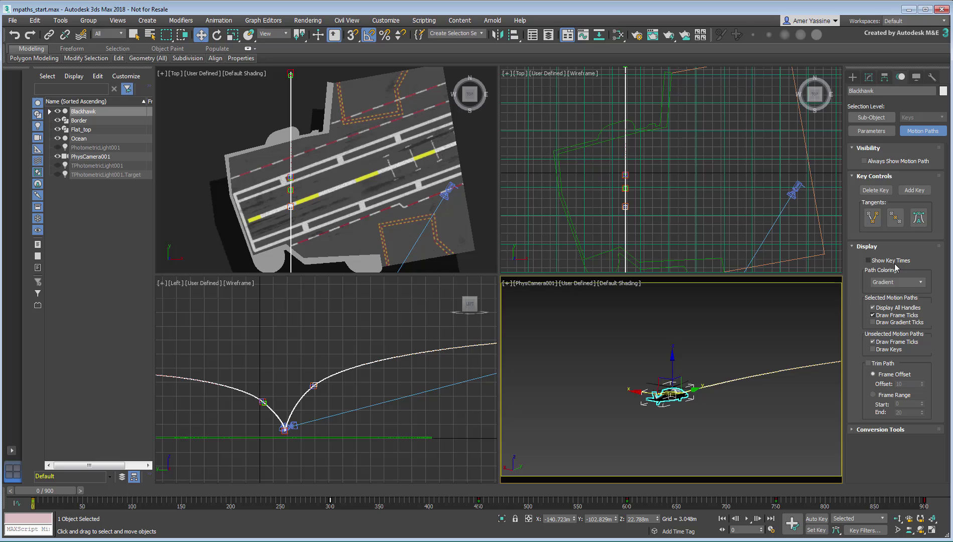
Label the path keys with frame times 300, 680 and 750, and centre the Left view on the landing cusp.
{"action": "left_click", "coordinate": [886, 261]}
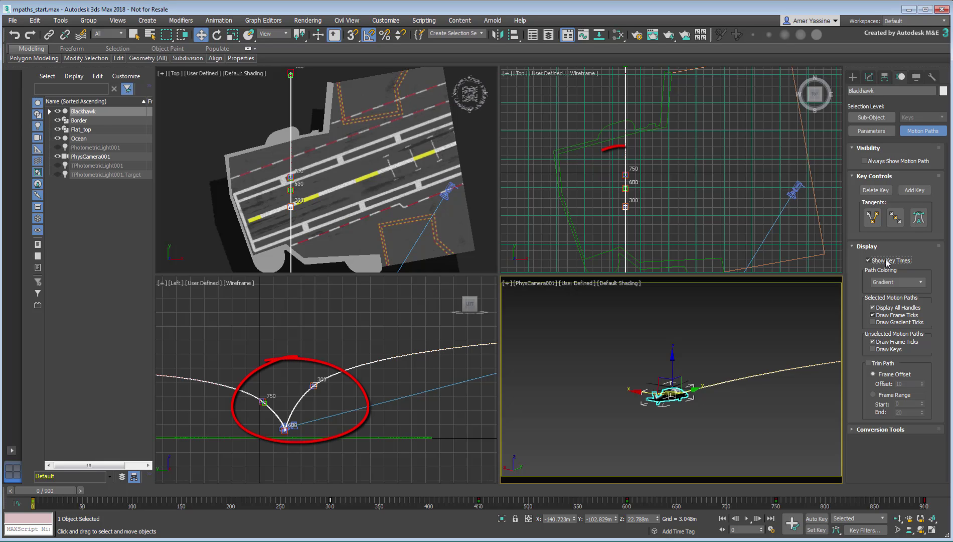
{"action": "scroll", "coordinate": [300, 418], "scroll_direction": "up", "scroll_amount": 2}
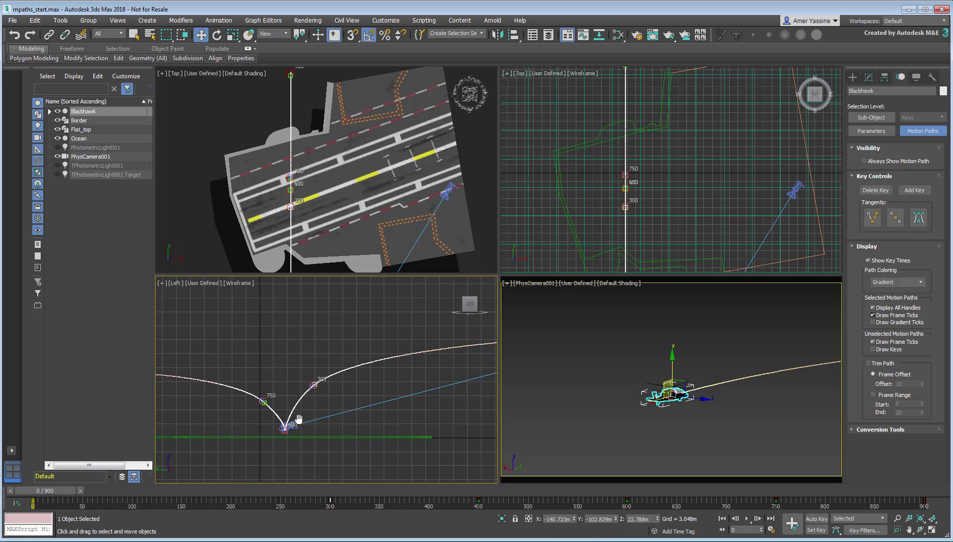
{"action": "scroll", "coordinate": [300, 418], "scroll_direction": "up", "scroll_amount": 2}
{"action": "scroll", "coordinate": [328, 399], "scroll_direction": "up", "scroll_amount": 1}
{"action": "middle_click_drag", "start_coordinate": [347, 379], "coordinate": [342, 398]}
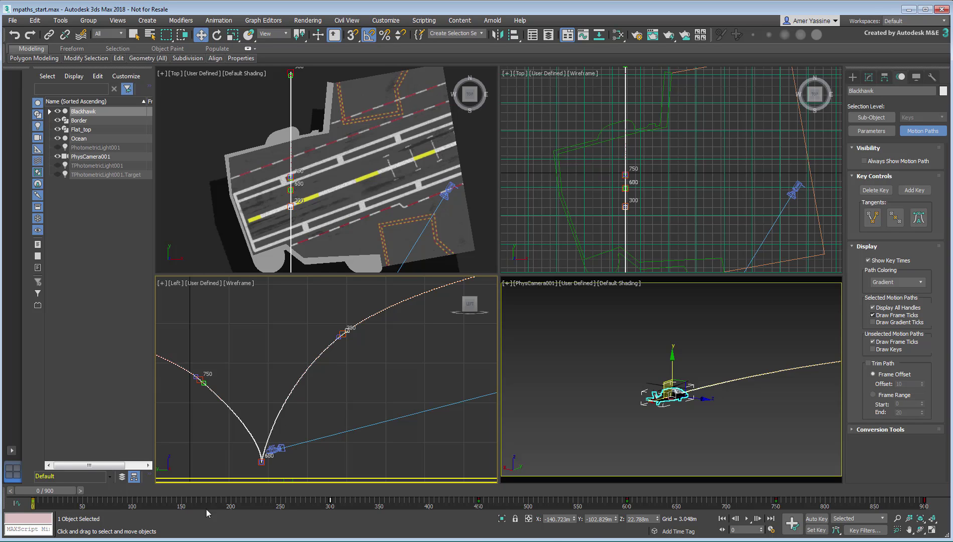
Scrub the helicopter's landing animation to frame 250.
{"action": "left_click_drag", "start_coordinate": [59, 490], "coordinate": [301, 513]}
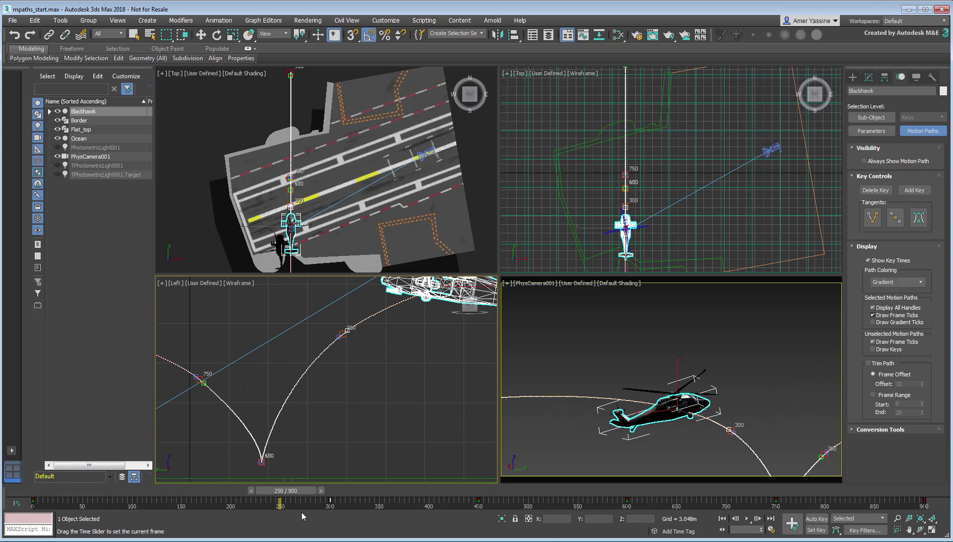
{"action": "key", "text": "w"}
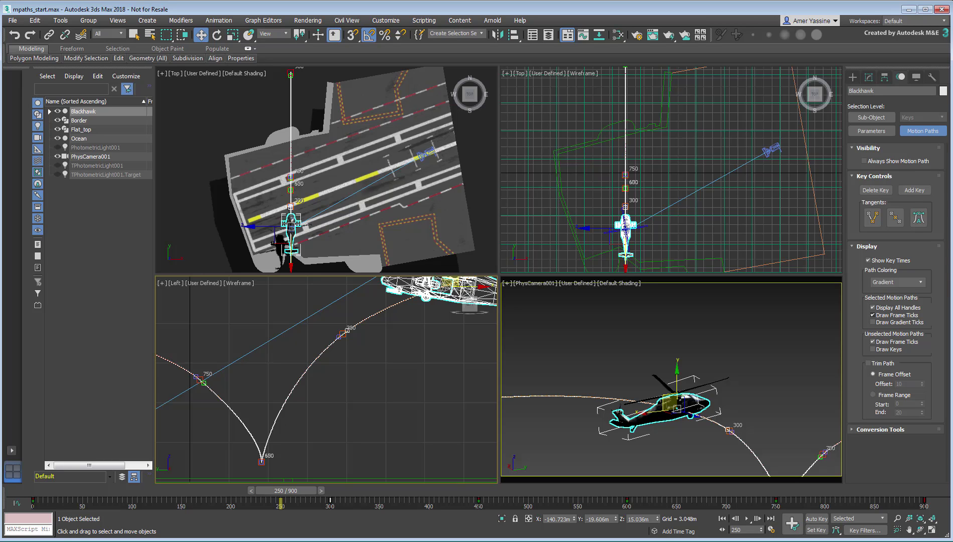
{"action": "key", "text": "grave"}
Enable Sub-Object Keys, select the frame-300 path key, and display handles on all keys.
{"action": "left_click", "coordinate": [880, 309]}
{"action": "key", "text": "1"}
{"action": "left_click", "coordinate": [200, 379]}
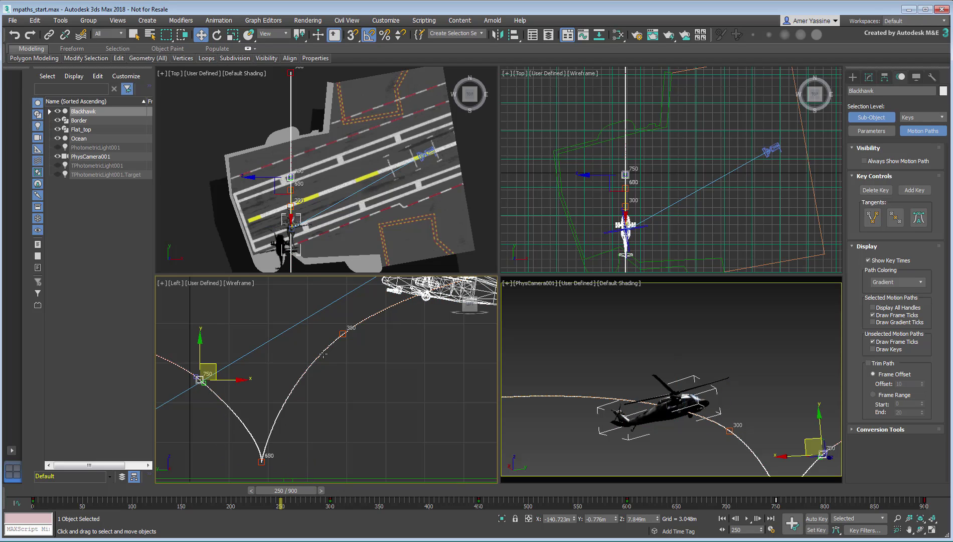
{"action": "left_click", "coordinate": [342, 334]}
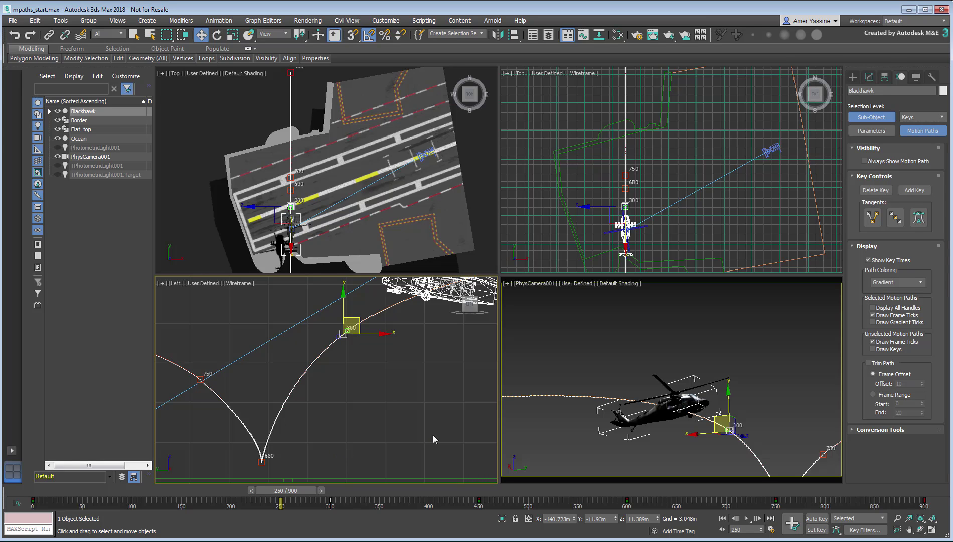
{"action": "left_click", "coordinate": [897, 307]}
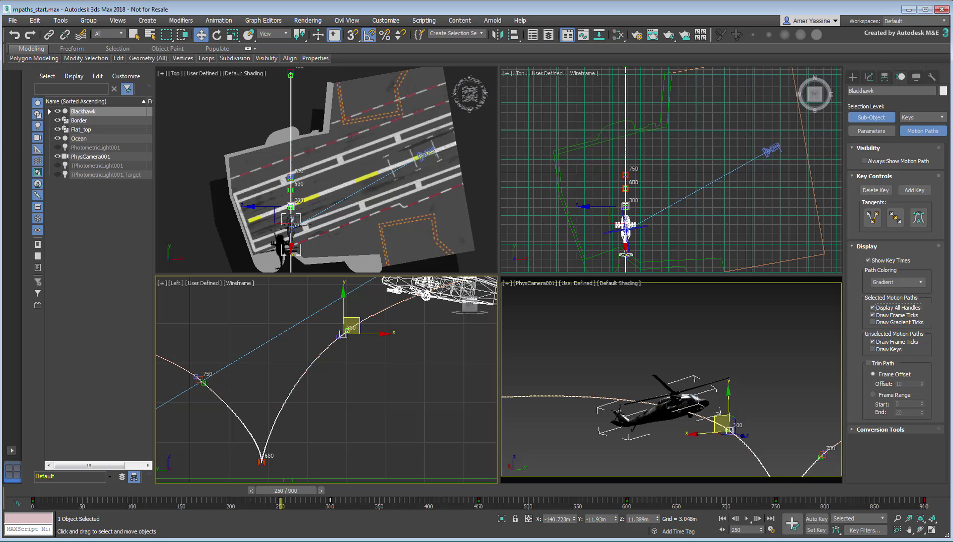
Hide frame ticks on the path, frame the whole path, and advance to frame 364.
{"action": "left_click", "coordinate": [884, 315]}
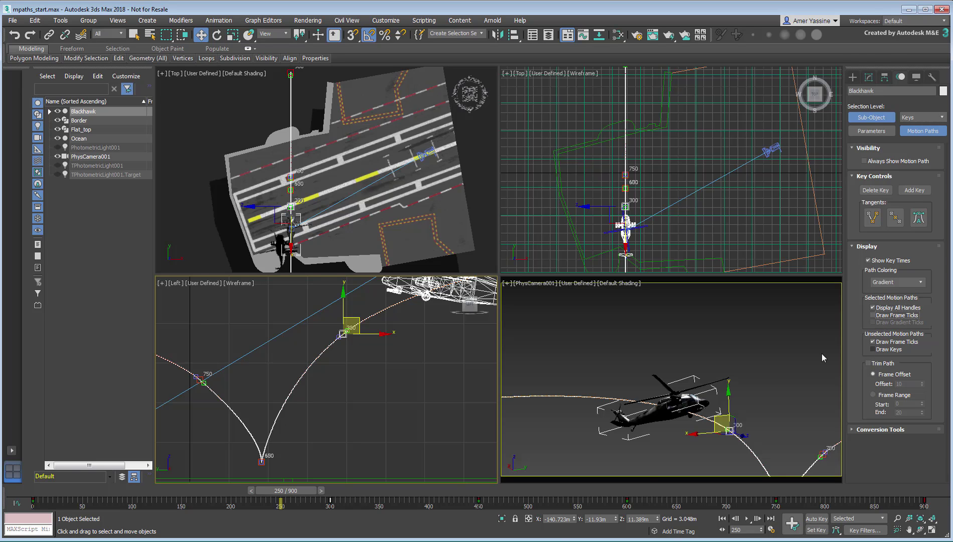
{"action": "scroll", "coordinate": [319, 440], "scroll_direction": "down", "scroll_amount": 2}
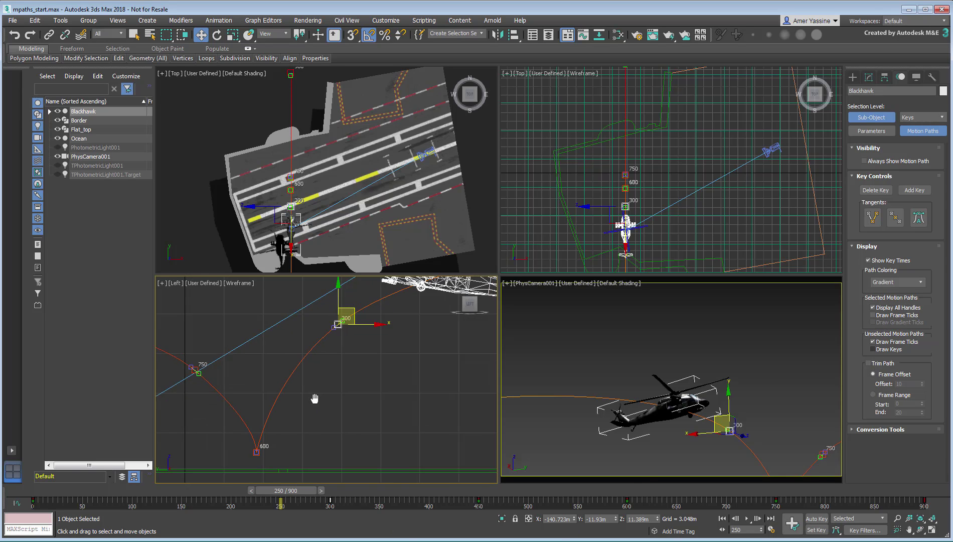
{"action": "scroll", "coordinate": [321, 436], "scroll_direction": "down", "scroll_amount": 5}
{"action": "scroll", "coordinate": [397, 432], "scroll_direction": "down", "scroll_amount": 1}
{"action": "middle_click_drag", "start_coordinate": [398, 432], "coordinate": [366, 460]}
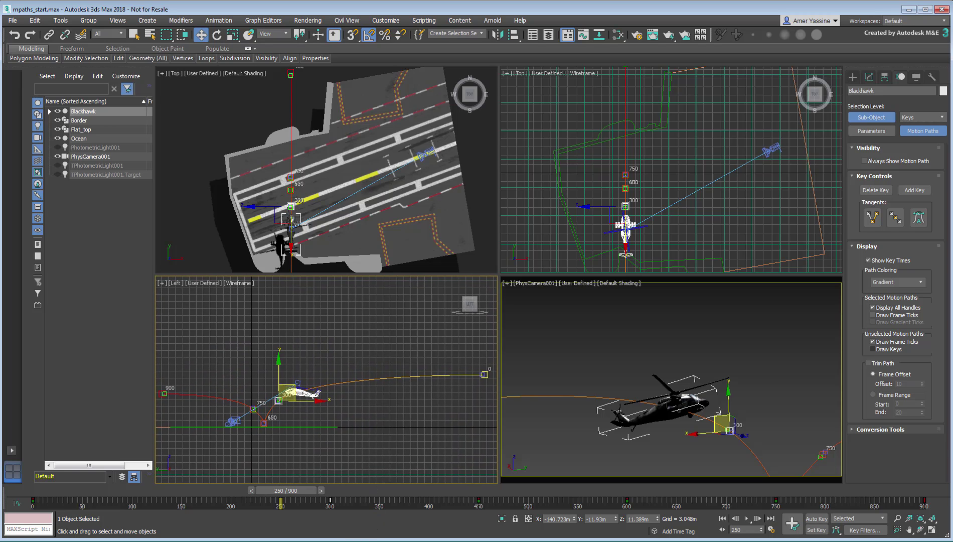
{"action": "left_click_drag", "start_coordinate": [281, 490], "coordinate": [399, 517]}
{"action": "key", "text": "w"}
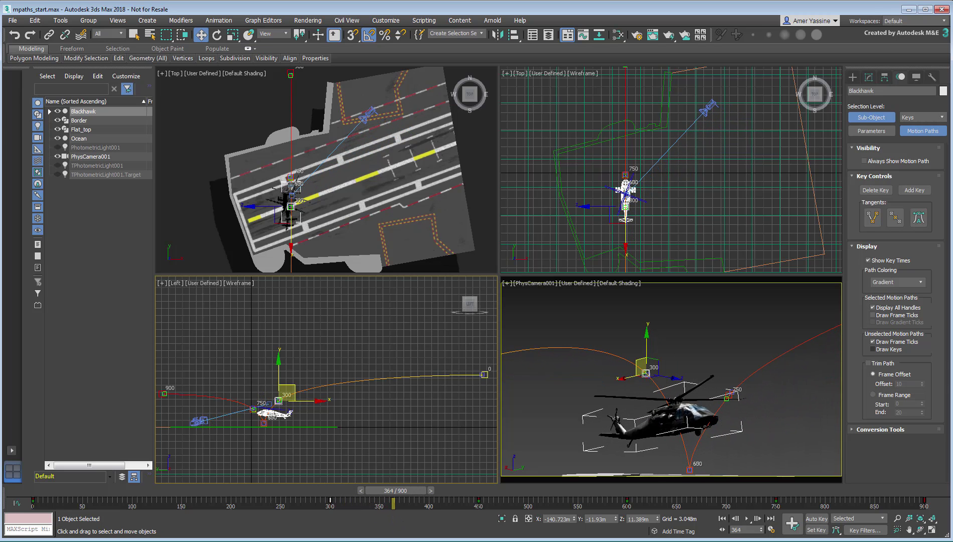
Try Object and Uniform path colouring, then settle on Velocity and scrub back slightly.
{"action": "left_click", "coordinate": [922, 284]}
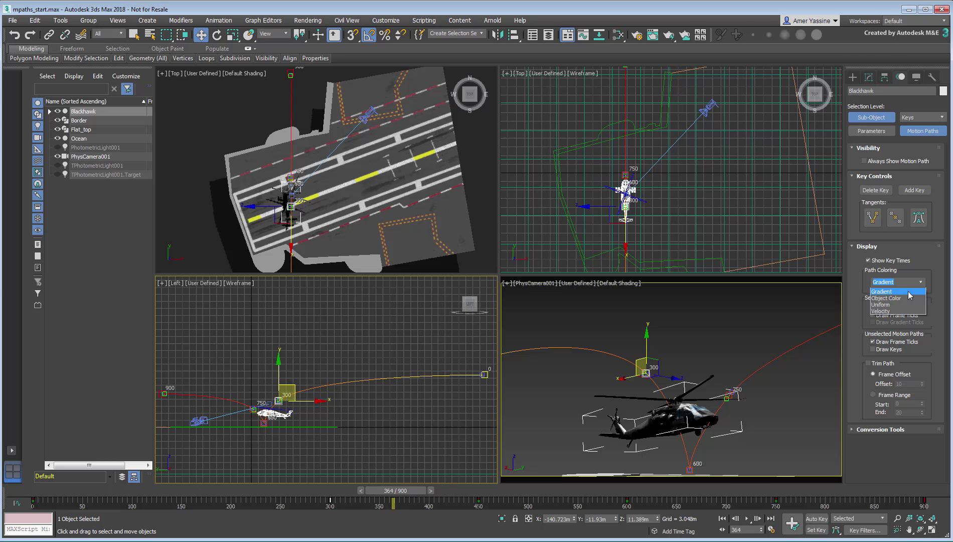
{"action": "left_click", "coordinate": [886, 298]}
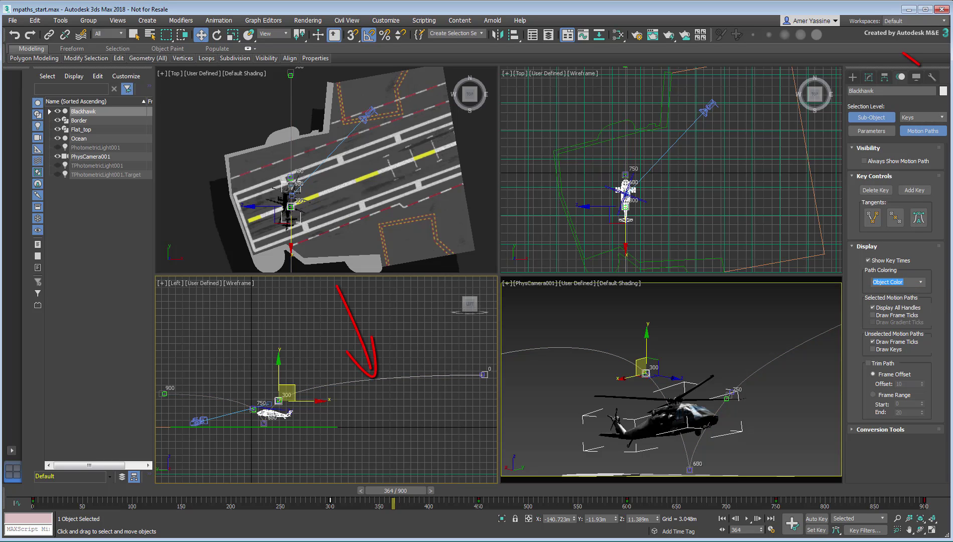
{"action": "left_click", "coordinate": [921, 282]}
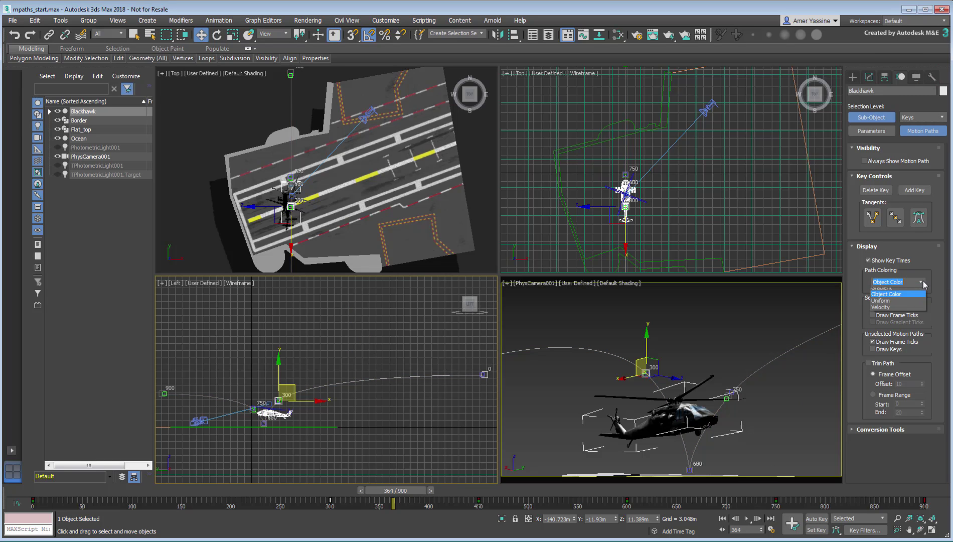
{"action": "left_click", "coordinate": [906, 305]}
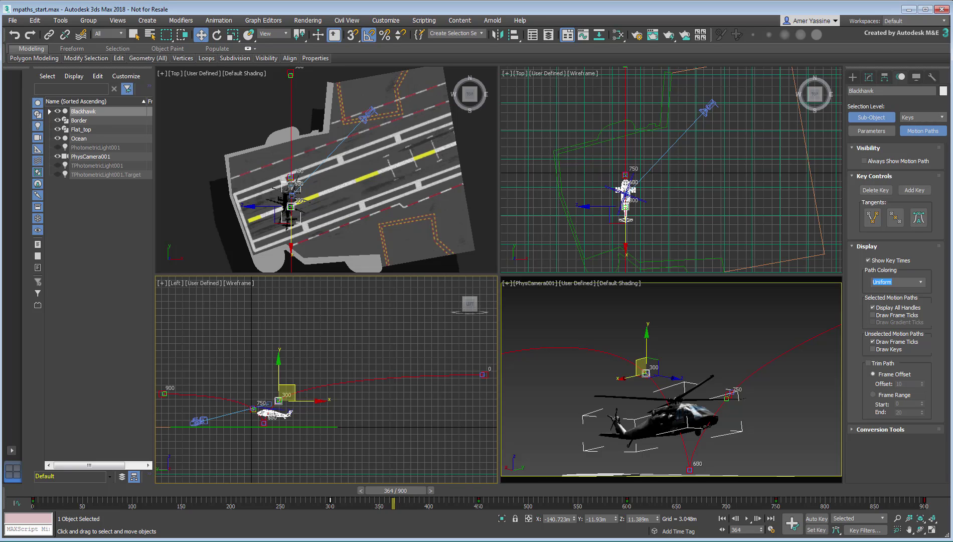
{"action": "left_click", "coordinate": [921, 282]}
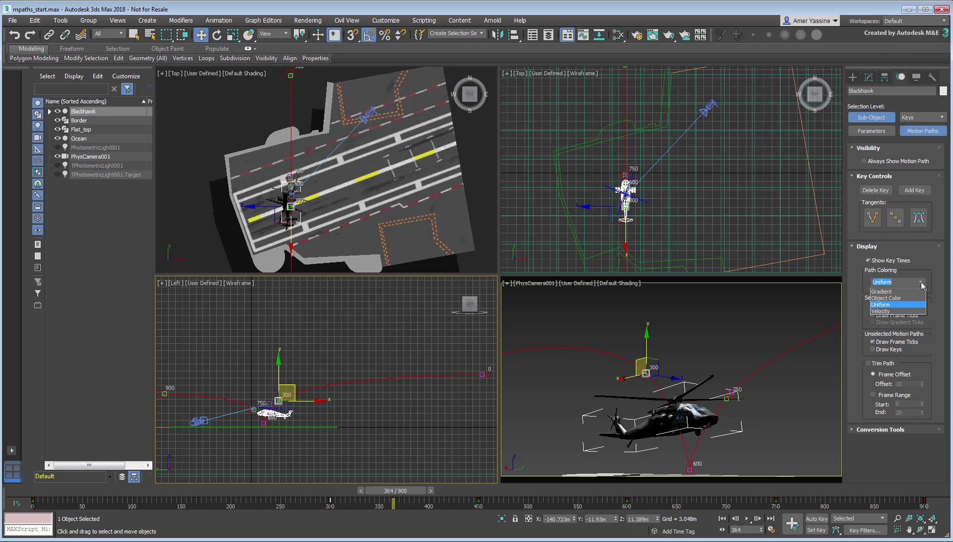
{"action": "left_click", "coordinate": [888, 312]}
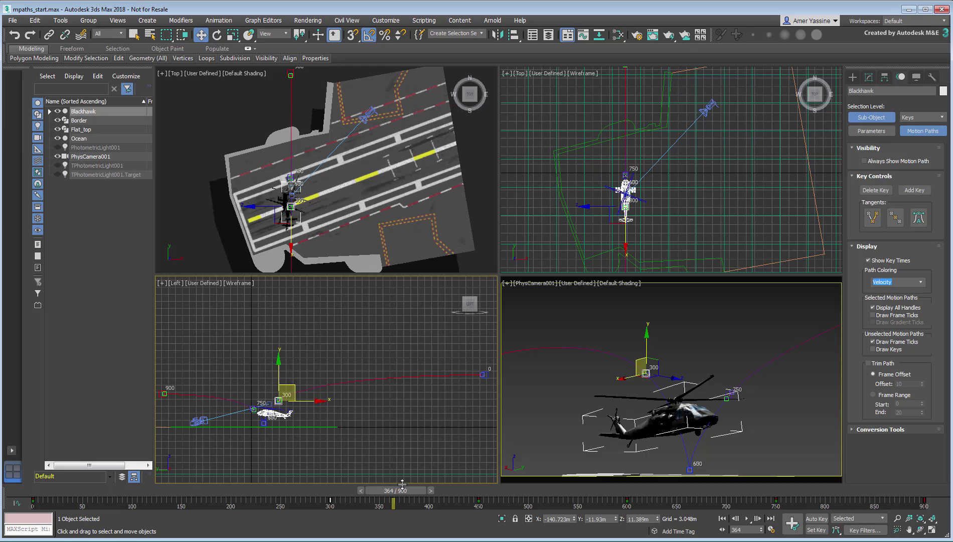
{"action": "mouse_move", "coordinate": [402, 489]}
{"action": "left_mouse_down"}
{"action": "mouse_move", "coordinate": [272, 512]}
{"action": "mouse_move", "coordinate": [430, 510]}
{"action": "mouse_move", "coordinate": [400, 502]}
{"action": "left_mouse_up"}
Draw frame ticks and gradient ticks along the helicopter's path, framed in the side view.
{"action": "key", "text": "w"}
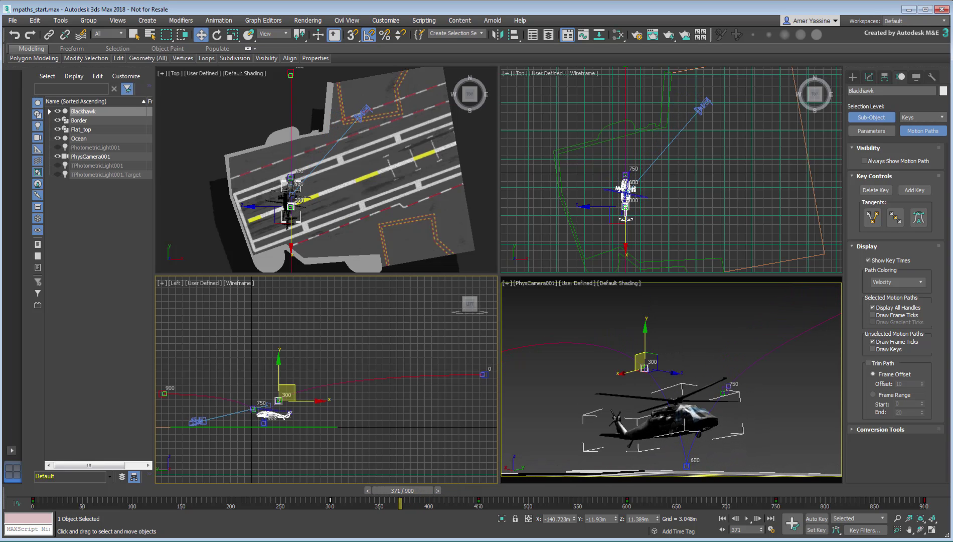
{"action": "scroll", "coordinate": [264, 418], "scroll_direction": "up", "scroll_amount": 5}
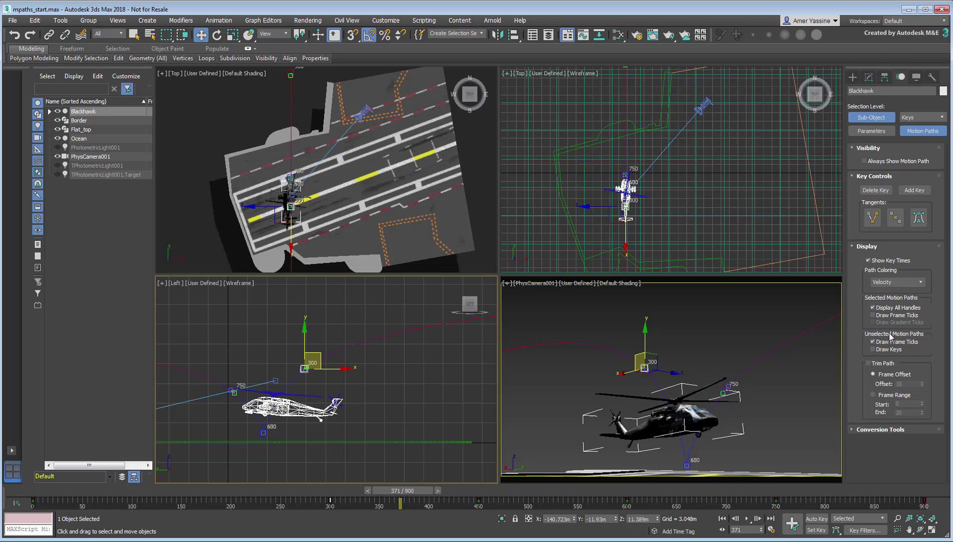
{"action": "left_click", "coordinate": [888, 315]}
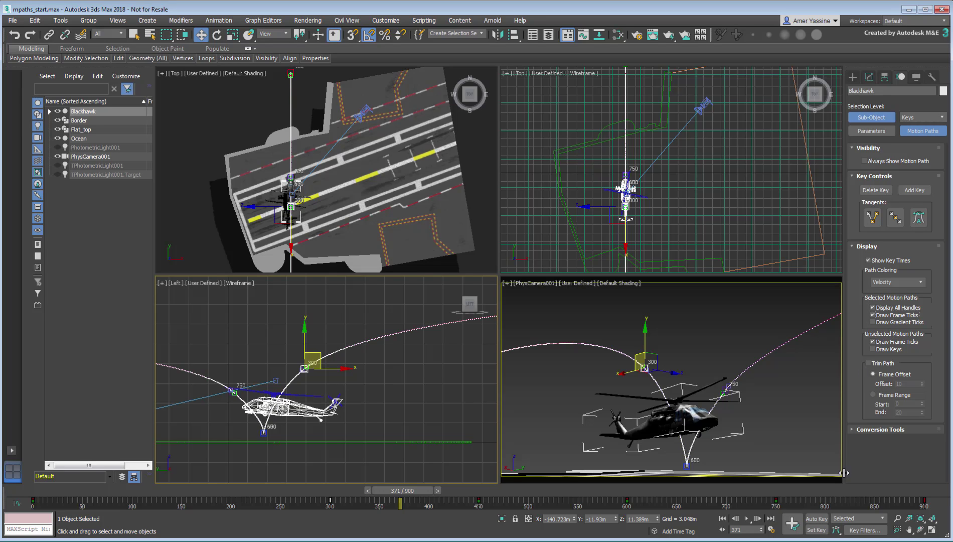
{"action": "left_click", "coordinate": [883, 322]}
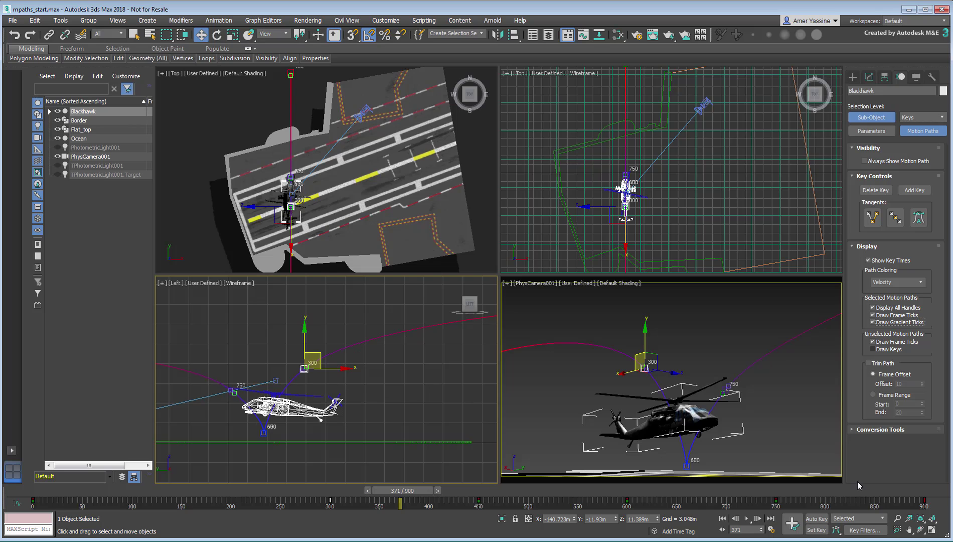
{"action": "scroll", "coordinate": [280, 396], "scroll_direction": "up", "scroll_amount": 5}
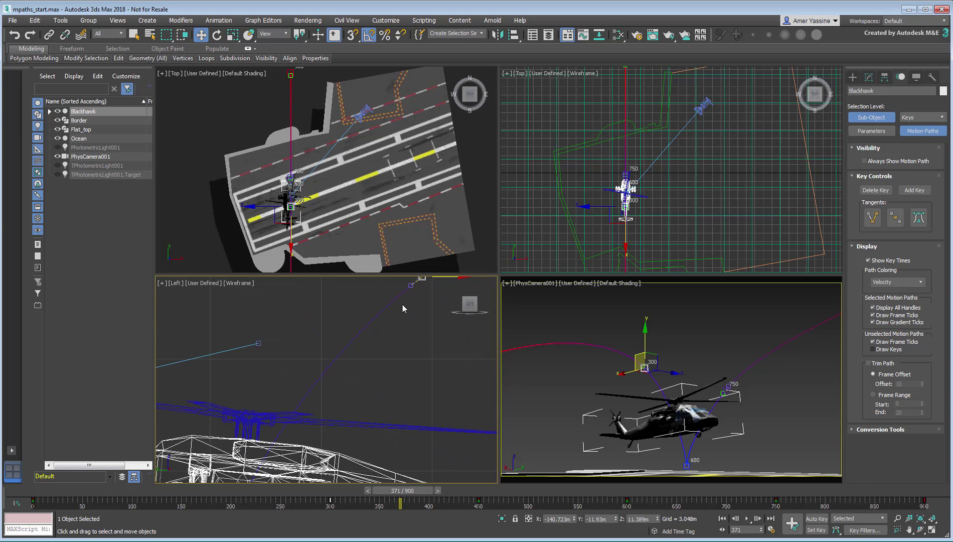
{"action": "scroll", "coordinate": [309, 333], "scroll_direction": "up", "scroll_amount": 3}
{"action": "key", "text": "z"}
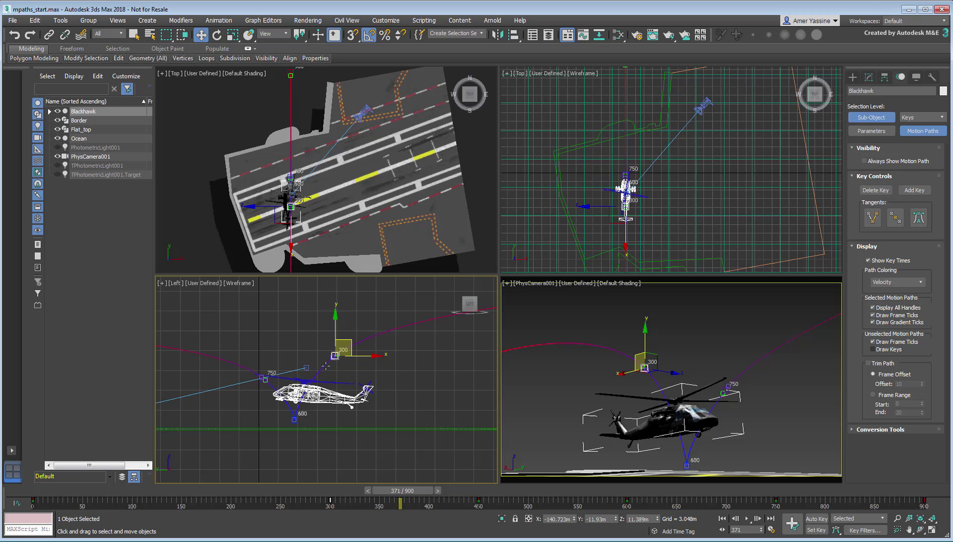
Set Path Coloring to Gradient and turn the gradient ticks back off.
{"action": "left_click", "coordinate": [896, 282]}
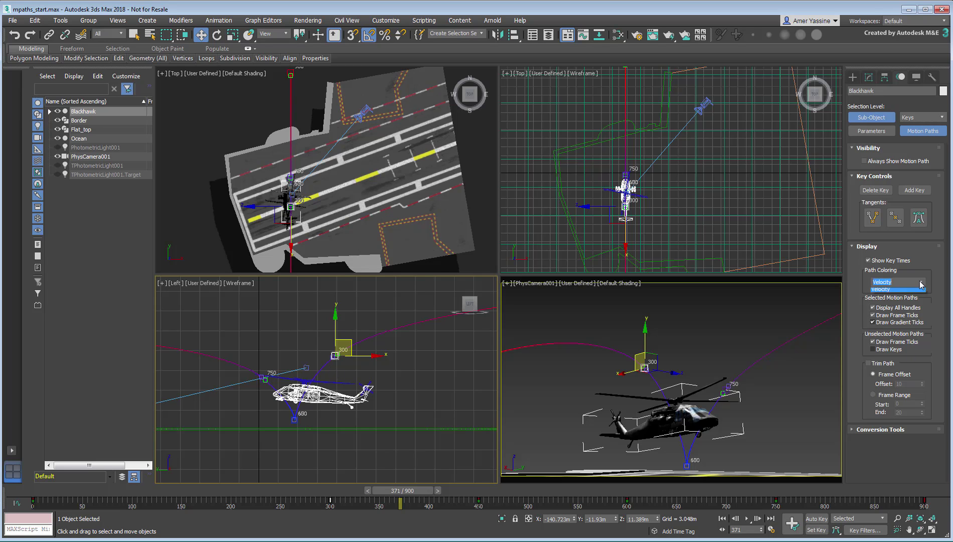
{"action": "left_click", "coordinate": [890, 299]}
{"action": "scroll", "coordinate": [353, 380], "scroll_direction": "up", "scroll_amount": 3}
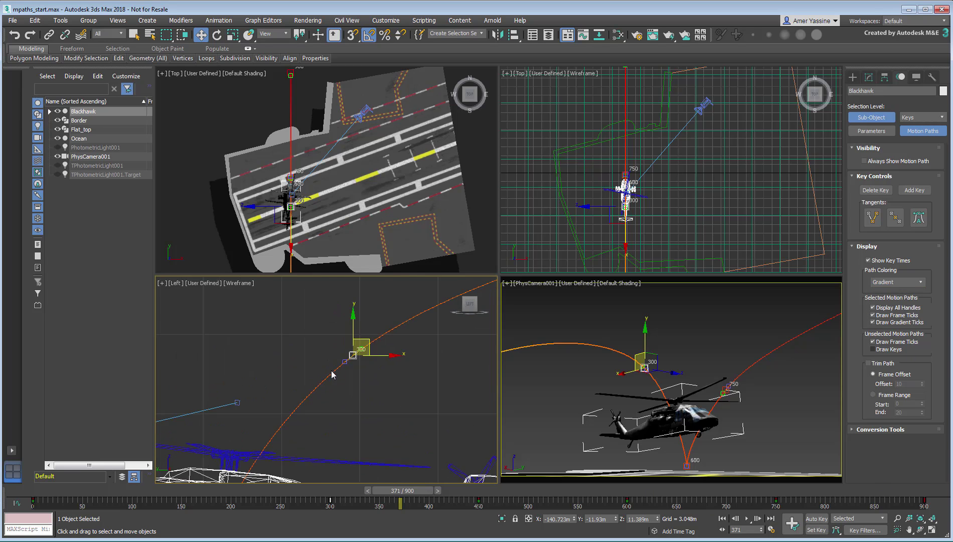
{"action": "scroll", "coordinate": [352, 420], "scroll_direction": "down", "scroll_amount": 3}
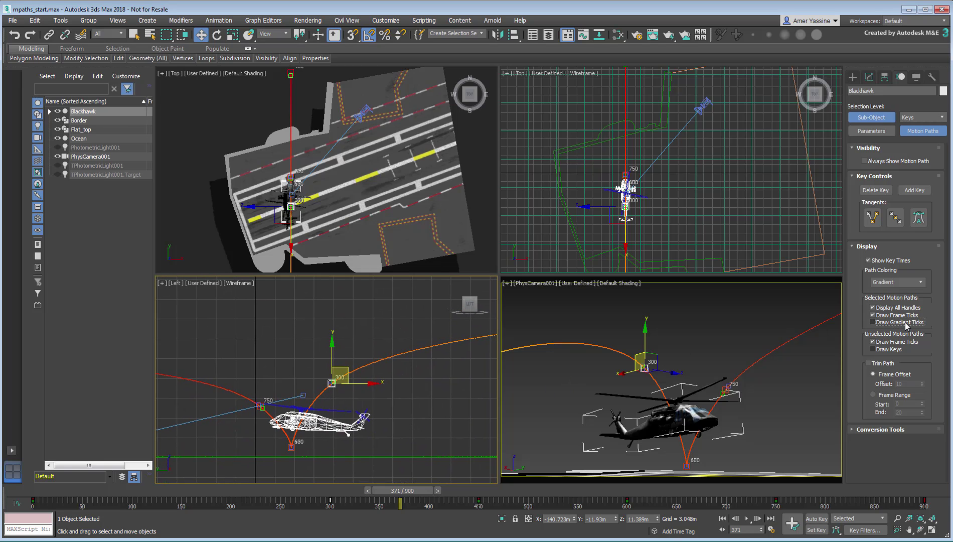
{"action": "left_click", "coordinate": [872, 322]}
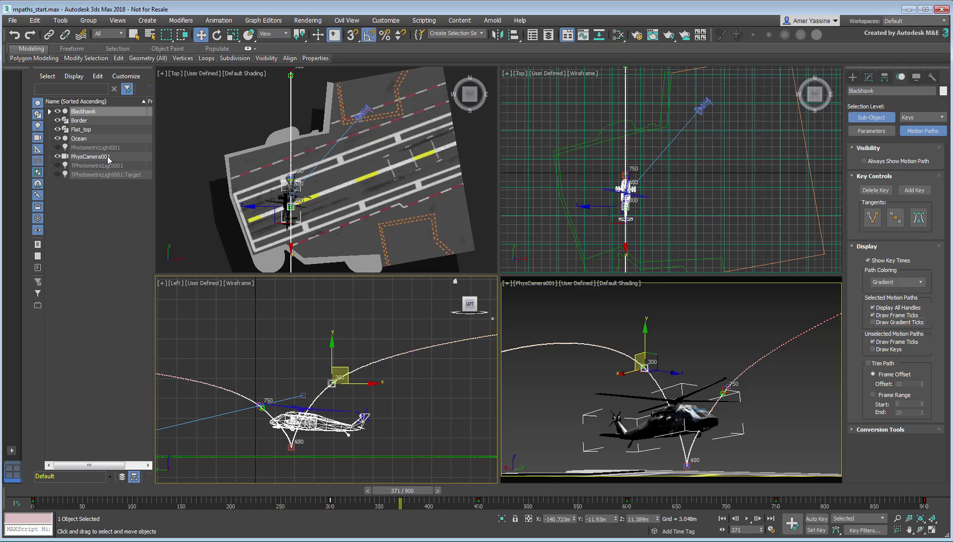
Select PhysCamera001 and trim its path to the frame range 300–500.
{"action": "left_click", "coordinate": [96, 158]}
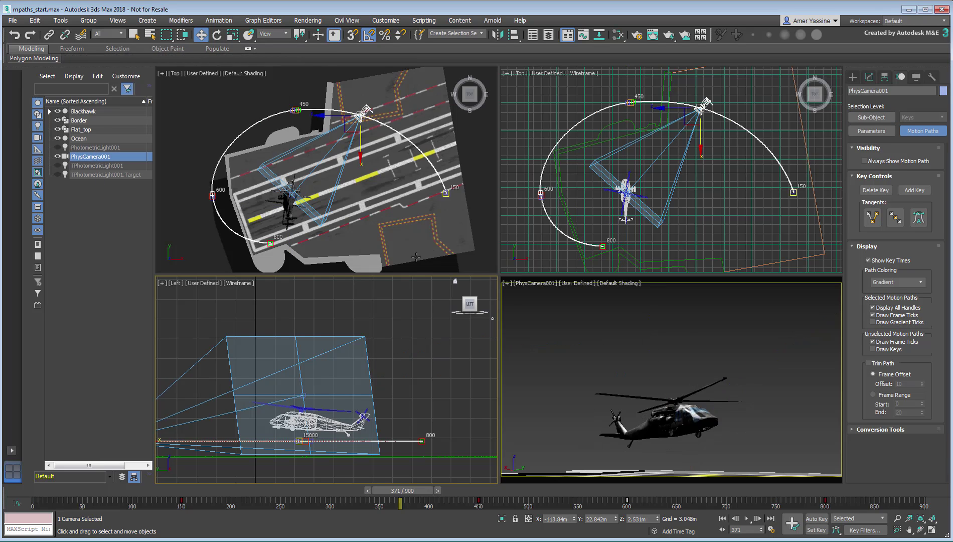
{"action": "left_click", "coordinate": [886, 364]}
{"action": "left_click", "coordinate": [882, 395]}
{"action": "double_click", "coordinate": [907, 404]}
{"action": "type", "text": "300"}
{"action": "key", "text": "Tab"}
{"action": "type", "text": "500"}
{"action": "key", "text": "Return"}
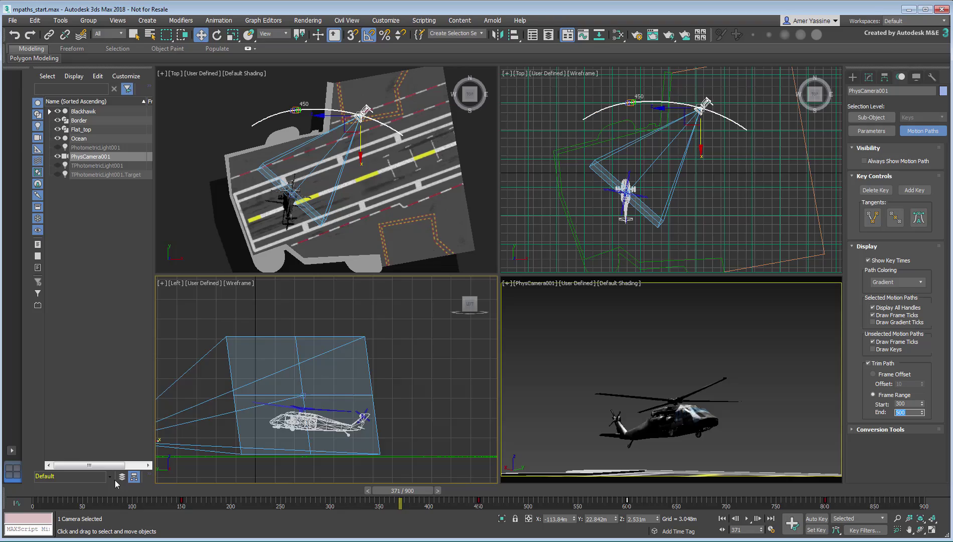
Switch the camera path trim to Frame Offset around the current frame.
{"action": "left_click_drag", "start_coordinate": [421, 491], "coordinate": [427, 500]}
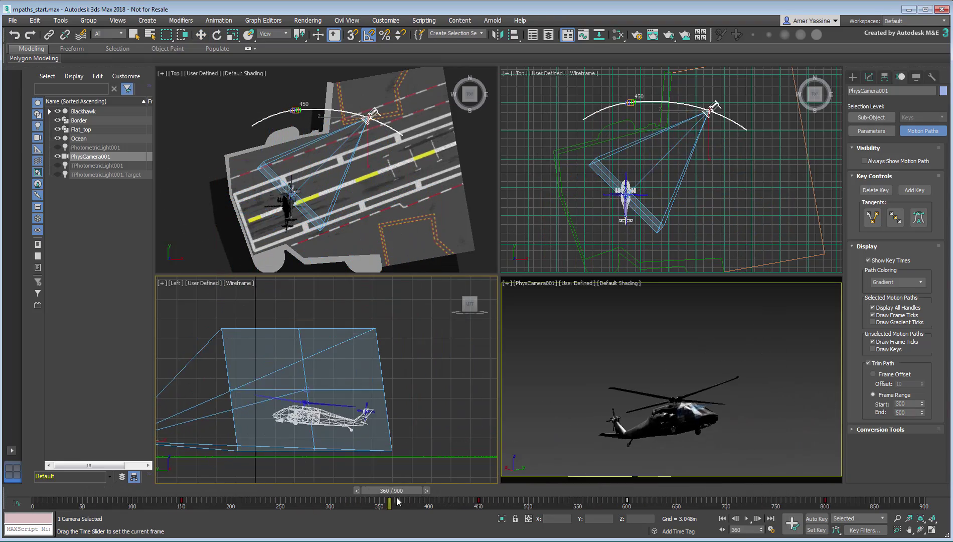
{"action": "left_click", "coordinate": [878, 374]}
{"action": "double_click", "coordinate": [898, 383]}
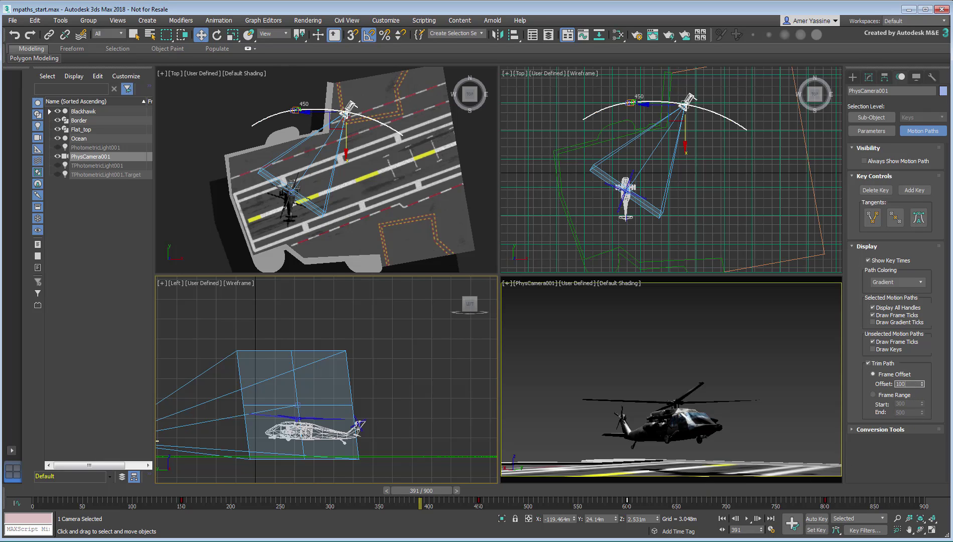
Maximize the Top viewport and scrub to frame 268, watching the trimmed camera path follow.
{"action": "left_click_drag", "start_coordinate": [420, 502], "coordinate": [236, 503]}
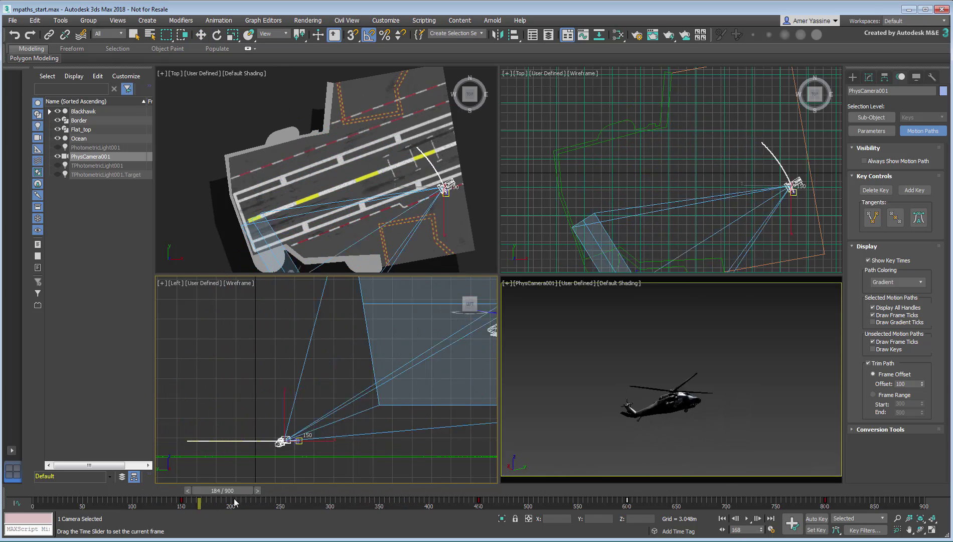
{"action": "key", "text": "w"}
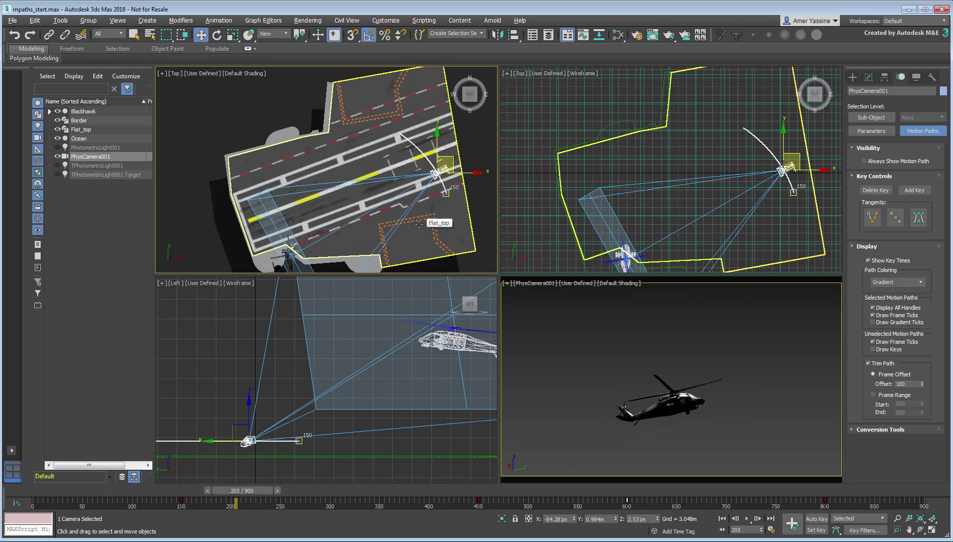
{"action": "key", "text": "alt+w"}
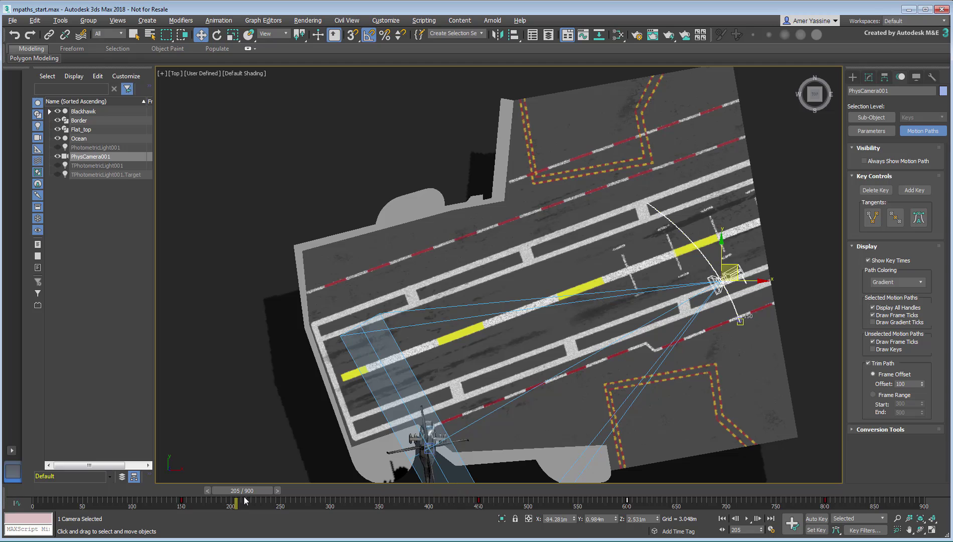
{"action": "mouse_move", "coordinate": [246, 492]}
{"action": "left_mouse_down"}
{"action": "mouse_move", "coordinate": [145, 499]}
{"action": "mouse_move", "coordinate": [632, 514]}
{"action": "mouse_move", "coordinate": [299, 503]}
{"action": "left_mouse_up"}
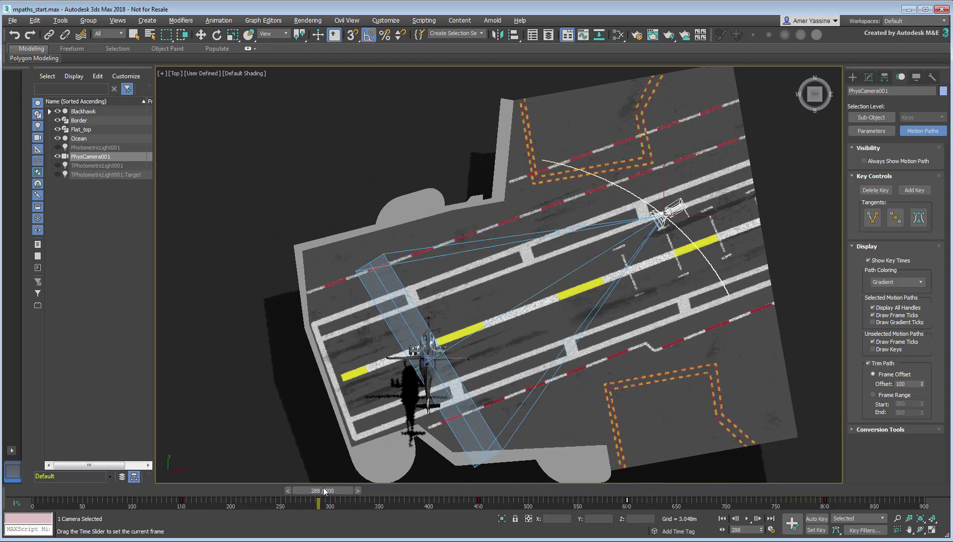
{"action": "key", "text": "w"}
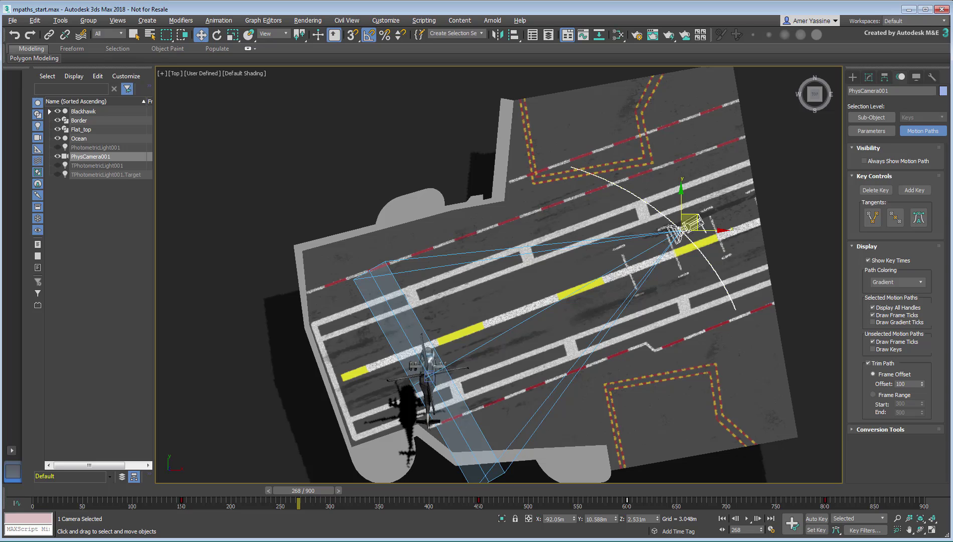